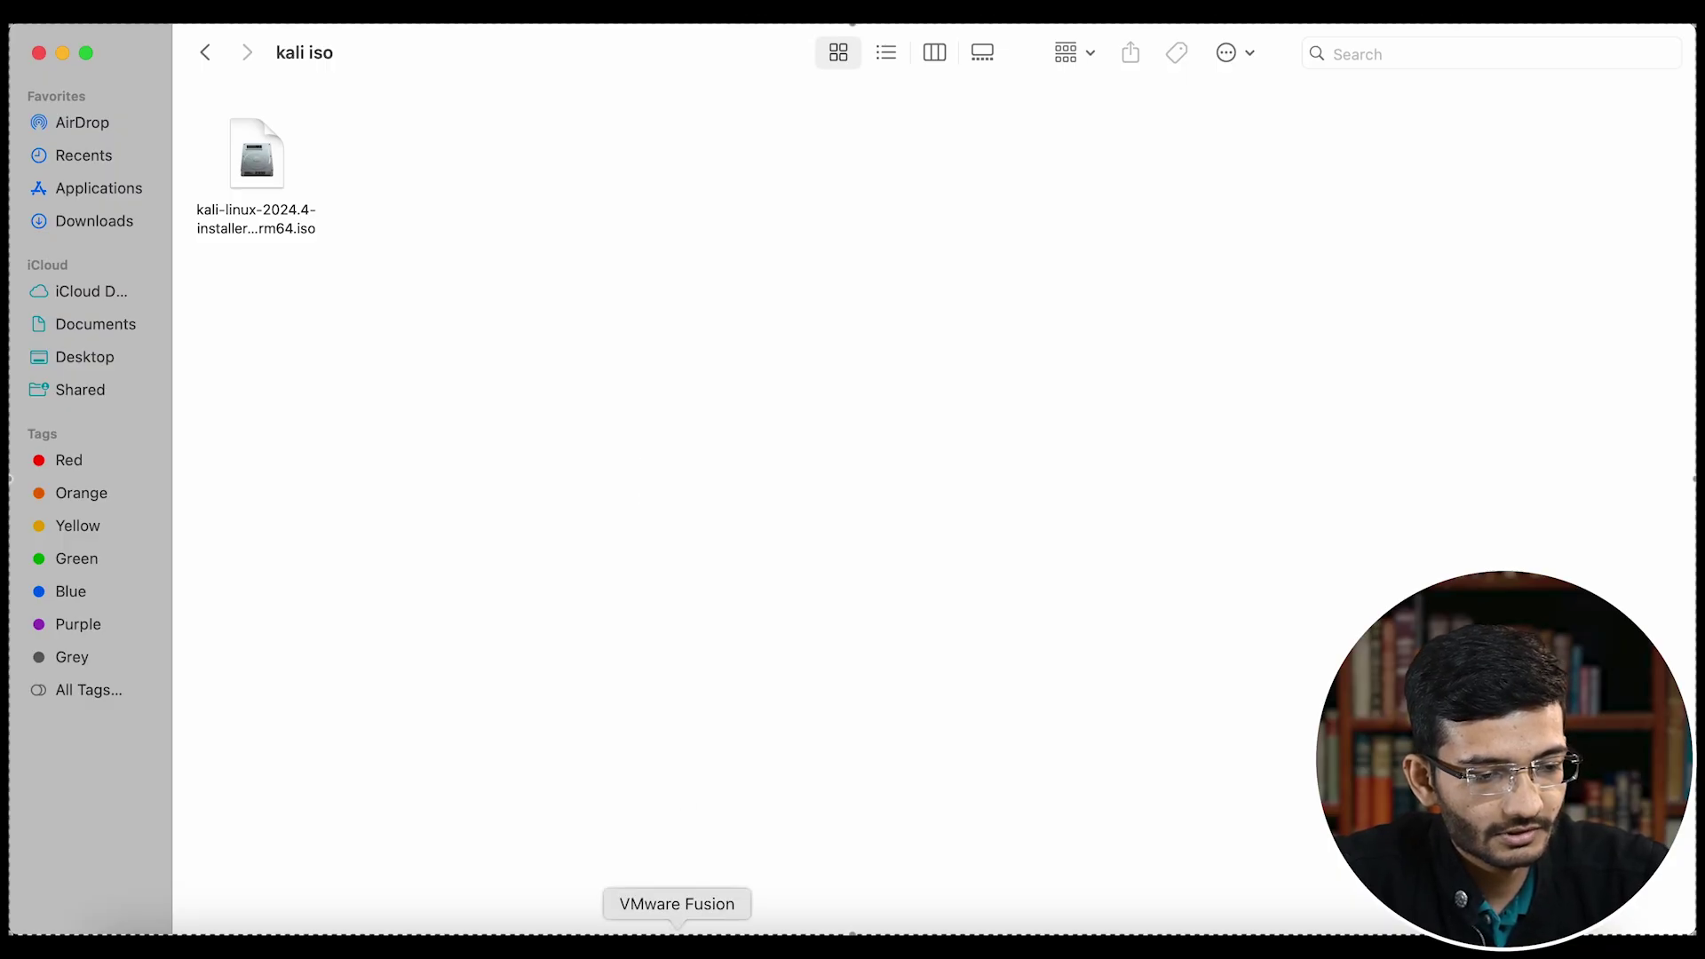
# Step: From the virtual machine library, start creating a new virtual machine
pyautogui.click(676, 943)
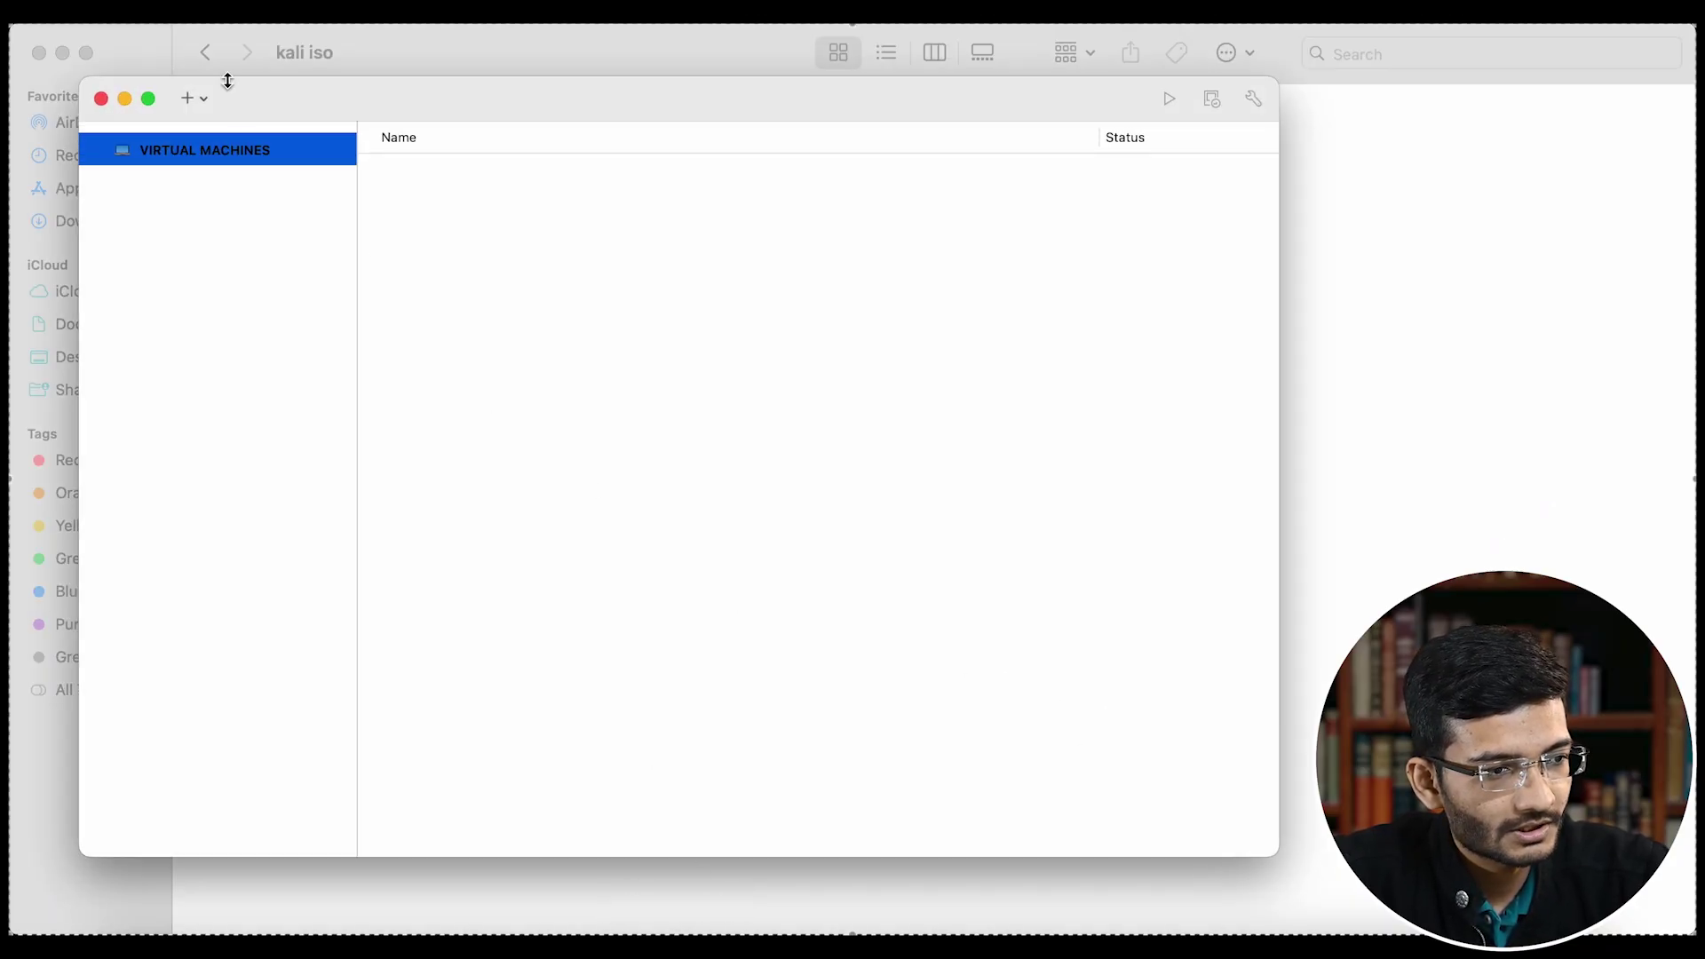
pyautogui.click(200, 101)
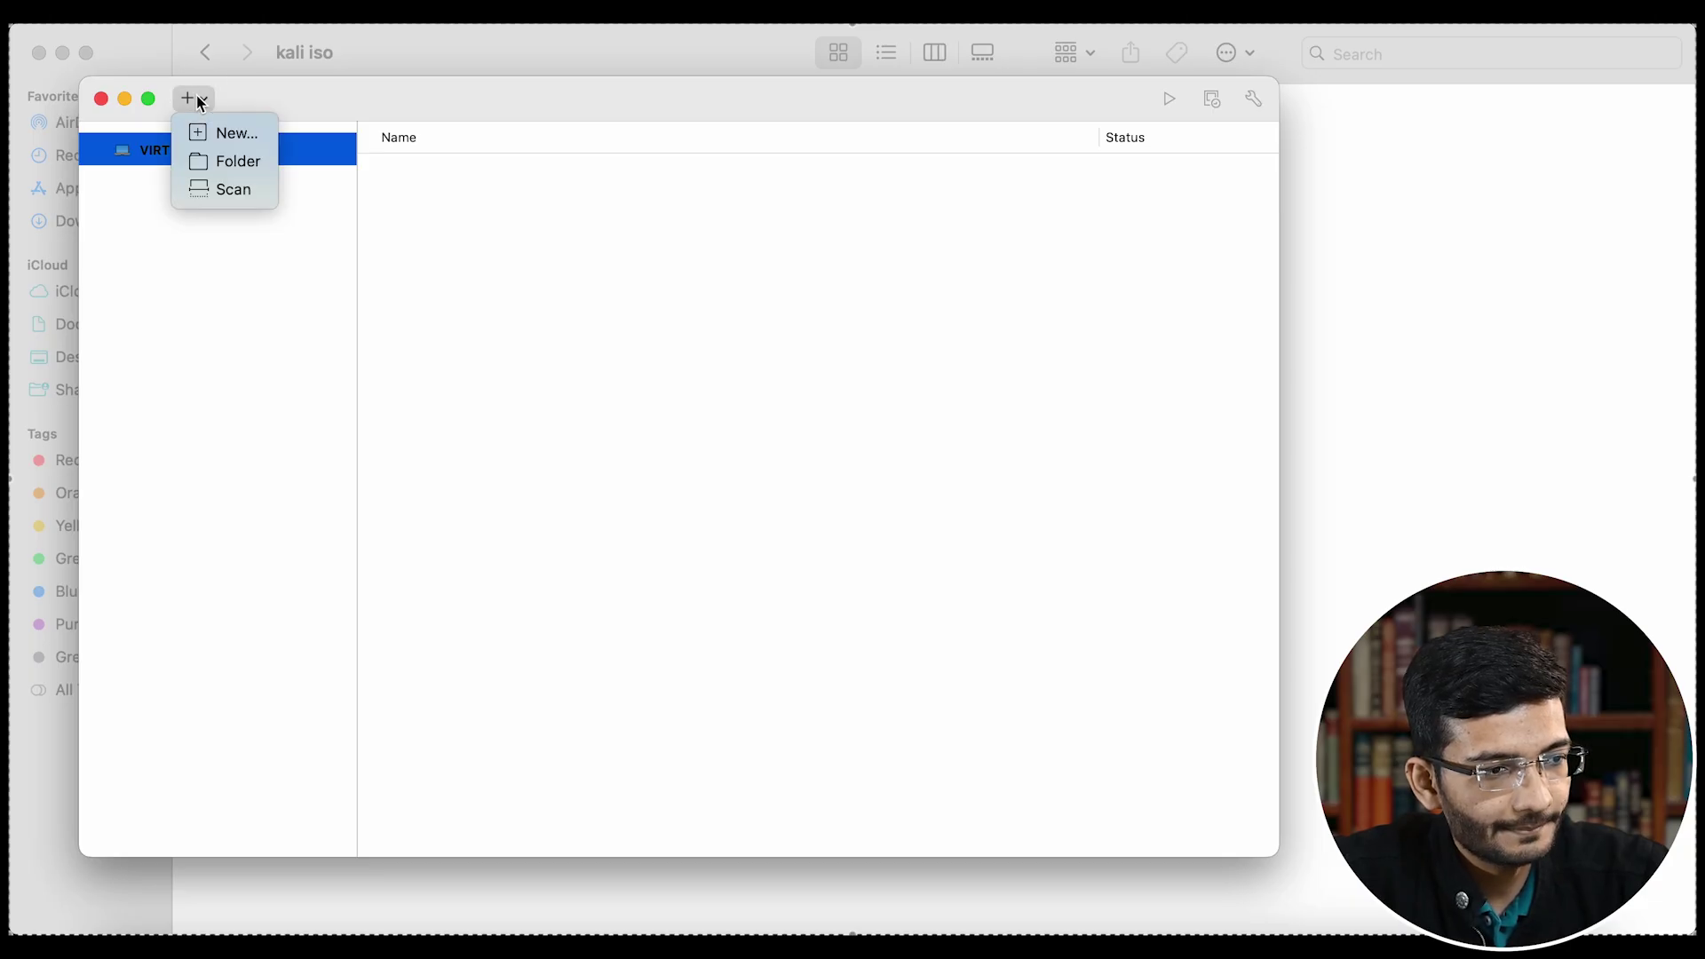
pyautogui.click(221, 131)
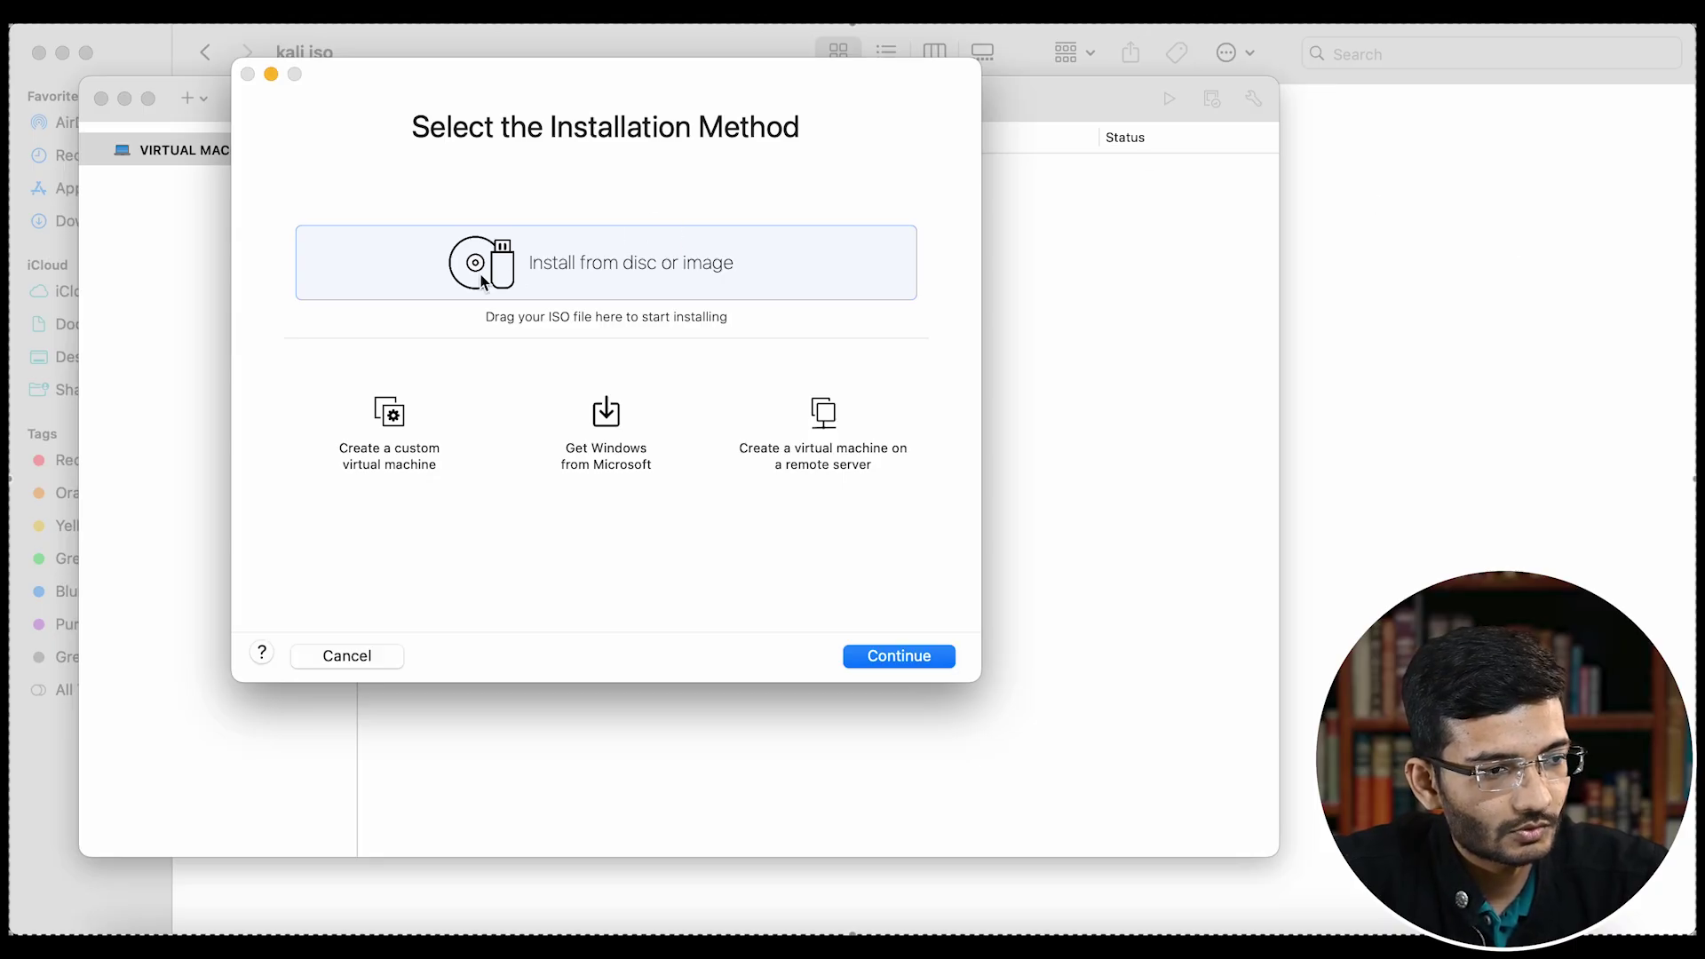
# Step: Drag kali-linux-2024.4-installer-arm64.iso from Finder onto 'Install from disc or image'
pyautogui.click(161, 62)
pyautogui.moveTo(275, 199); pyautogui.dragTo(627, 264)
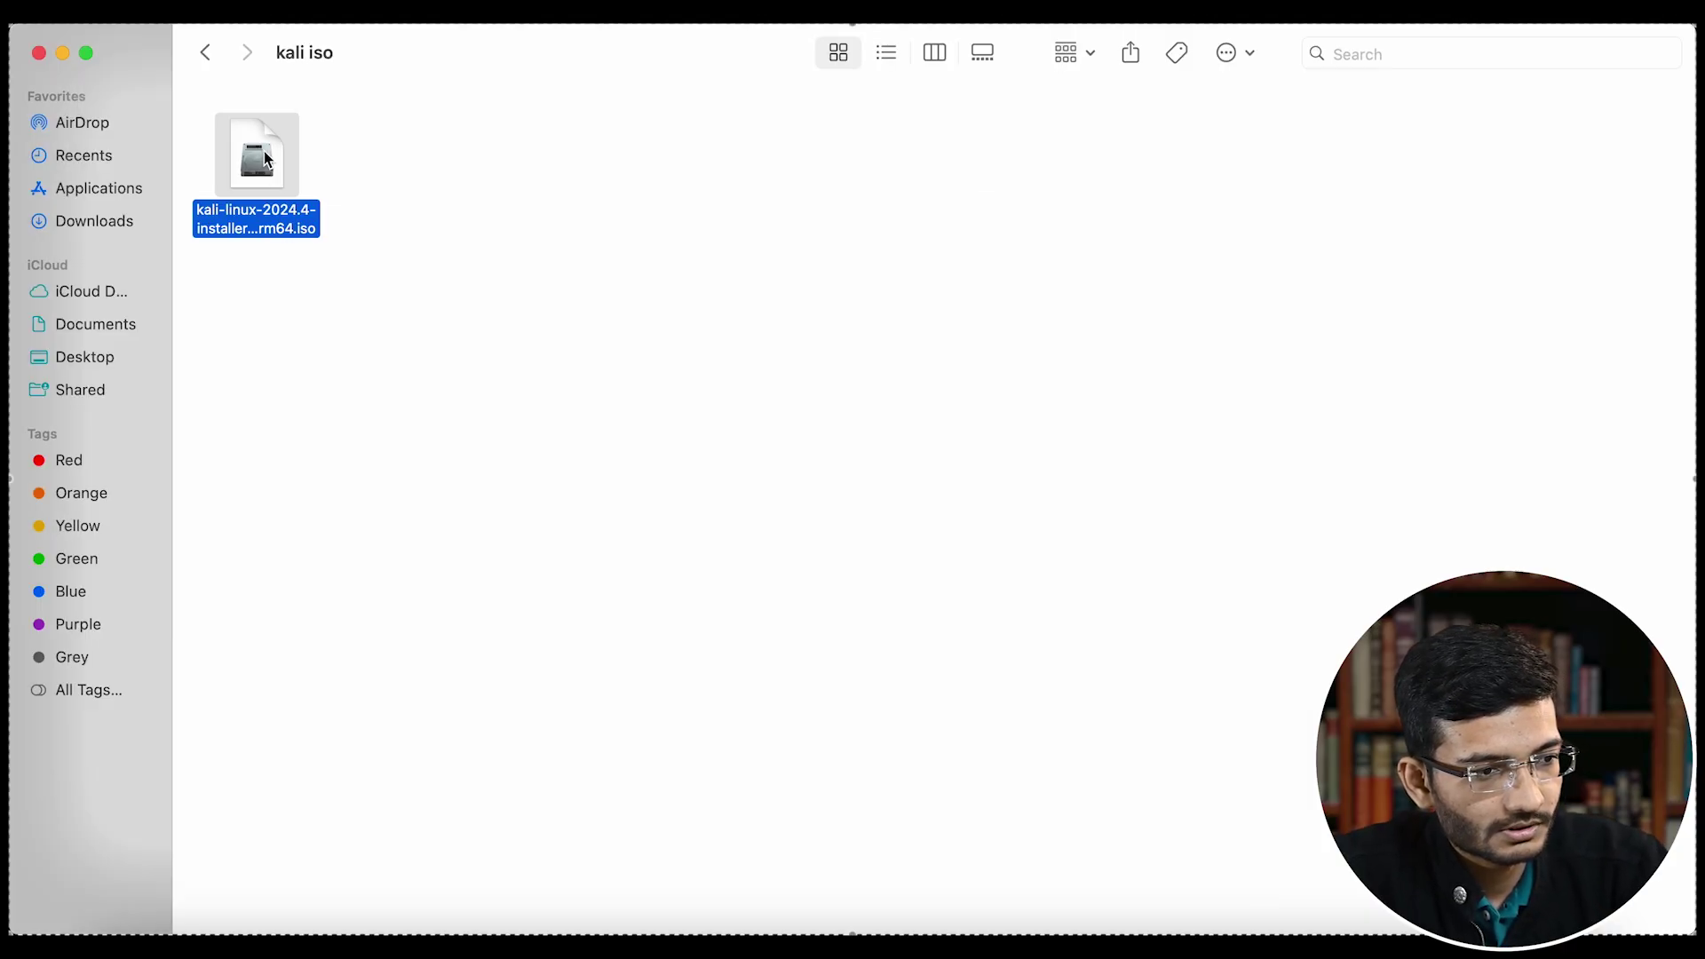
pyautogui.moveTo(266, 158); pyautogui.dragTo(573, 400)
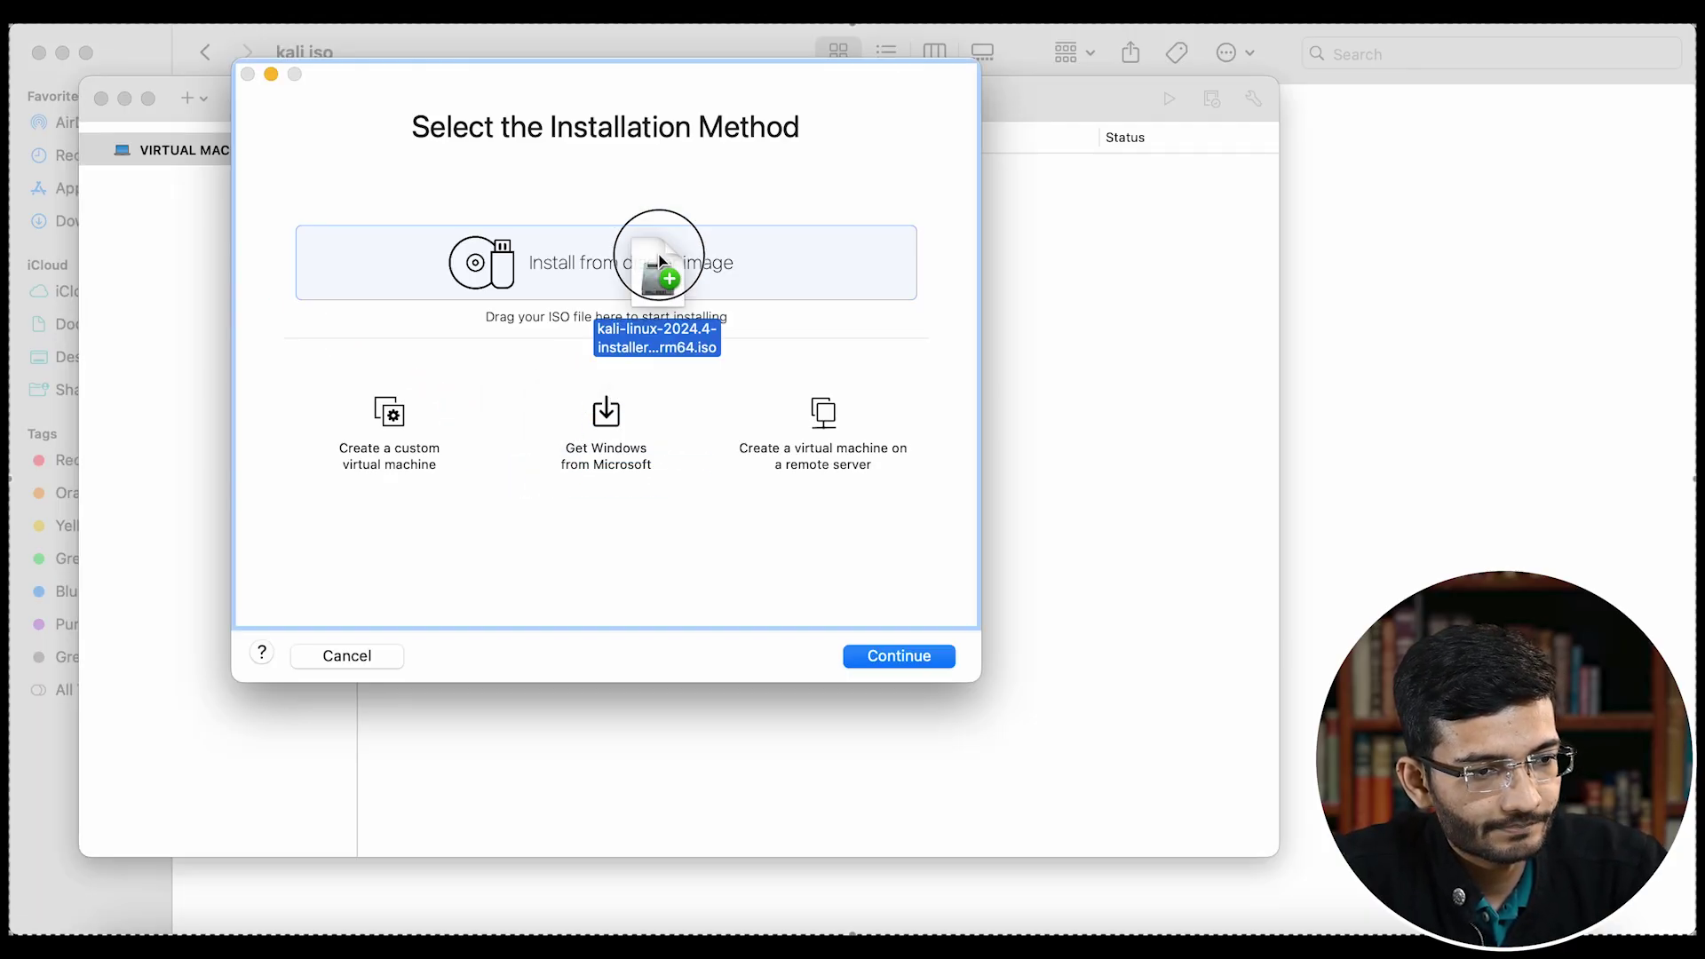
pyautogui.moveTo(662, 271)
pyautogui.mouseDown()
pyautogui.moveTo(673, 226)
pyautogui.moveTo(677, 248)
pyautogui.mouseUp()
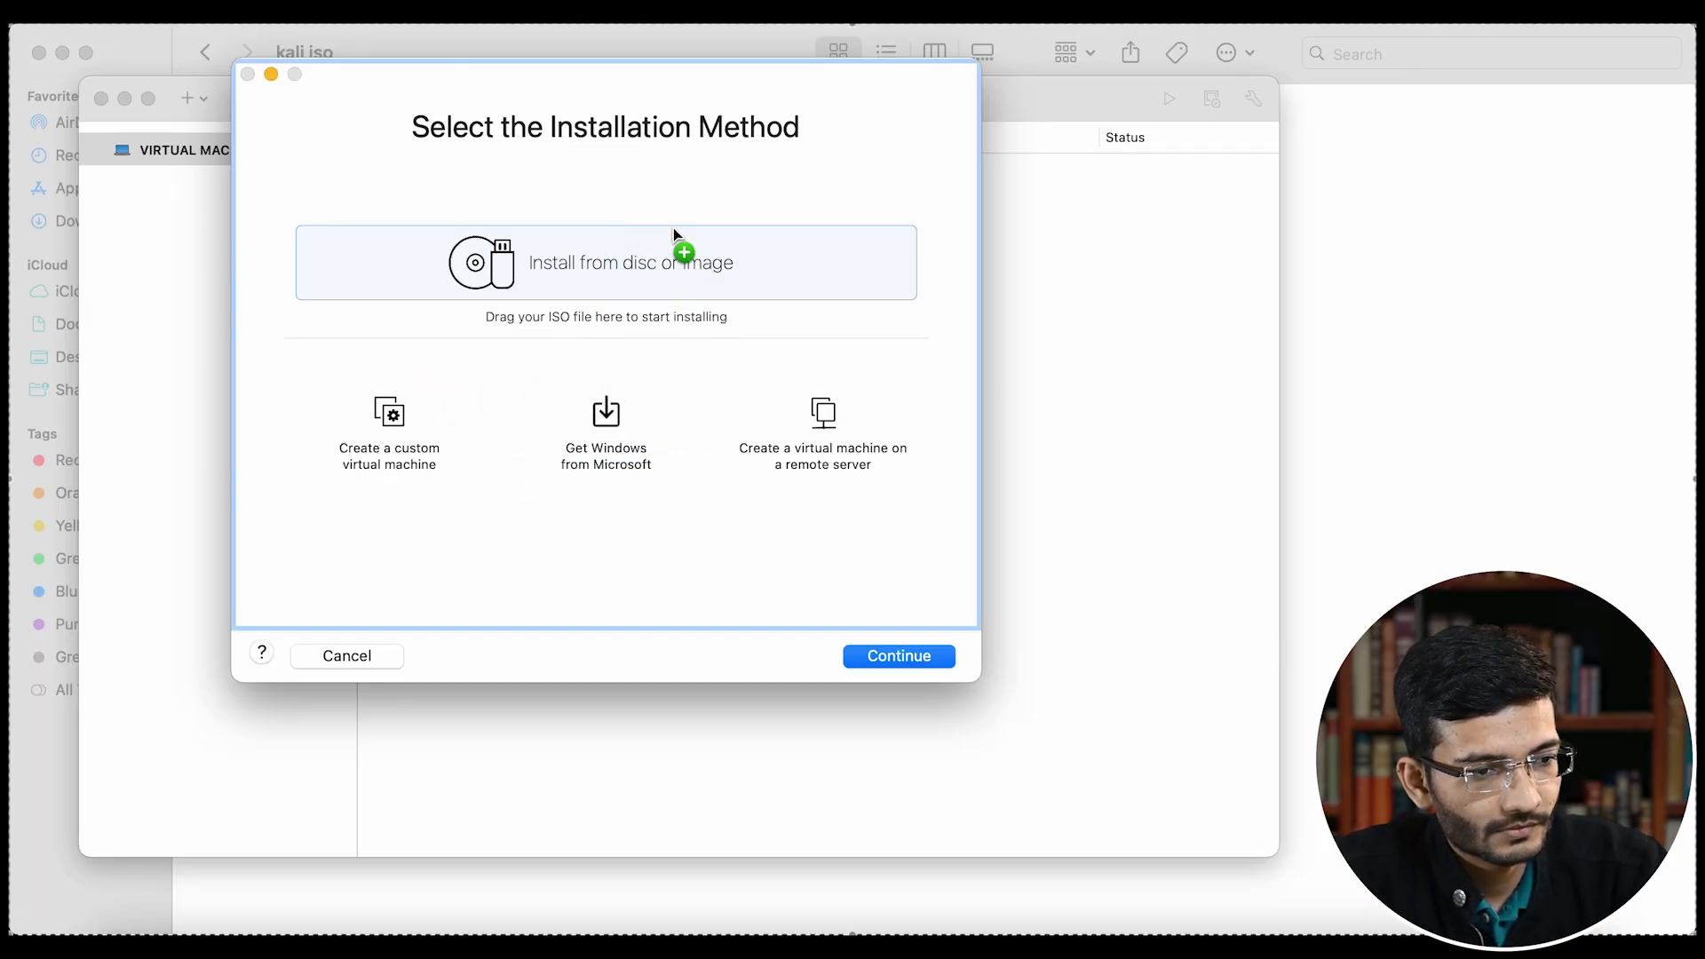
# Step: Choose Debian 12.x 64-bit Arm as the guest OS, finish, and save the VM as 'kali'
pyautogui.click(899, 655)
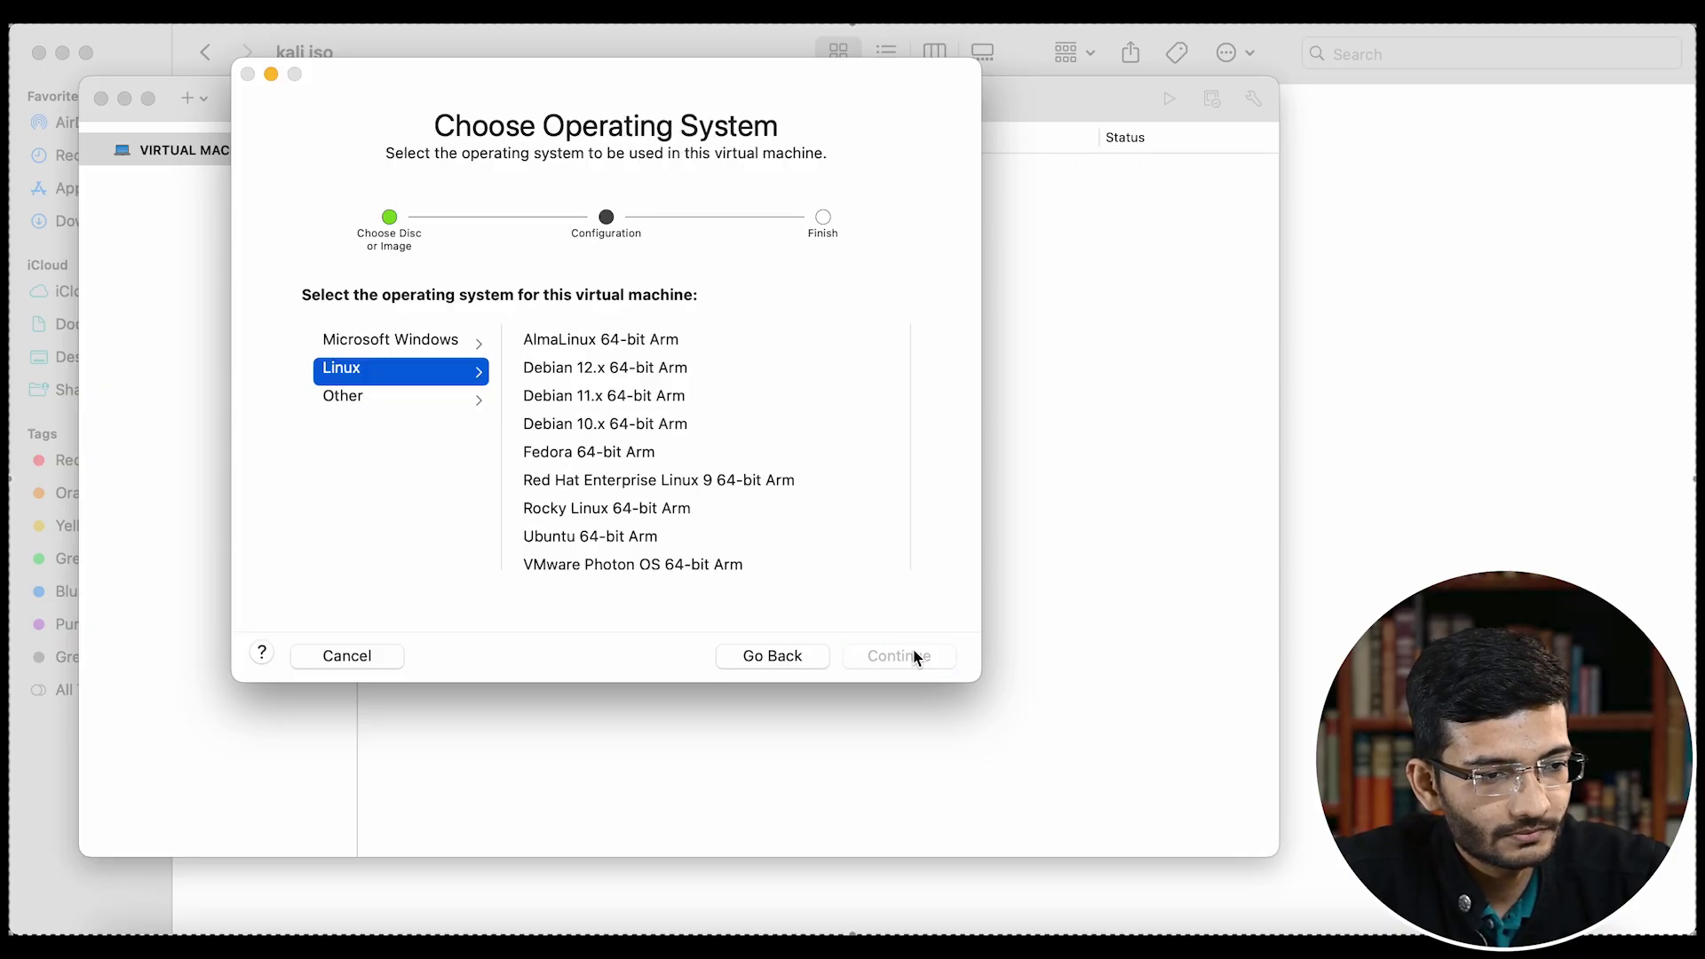
pyautogui.click(644, 376)
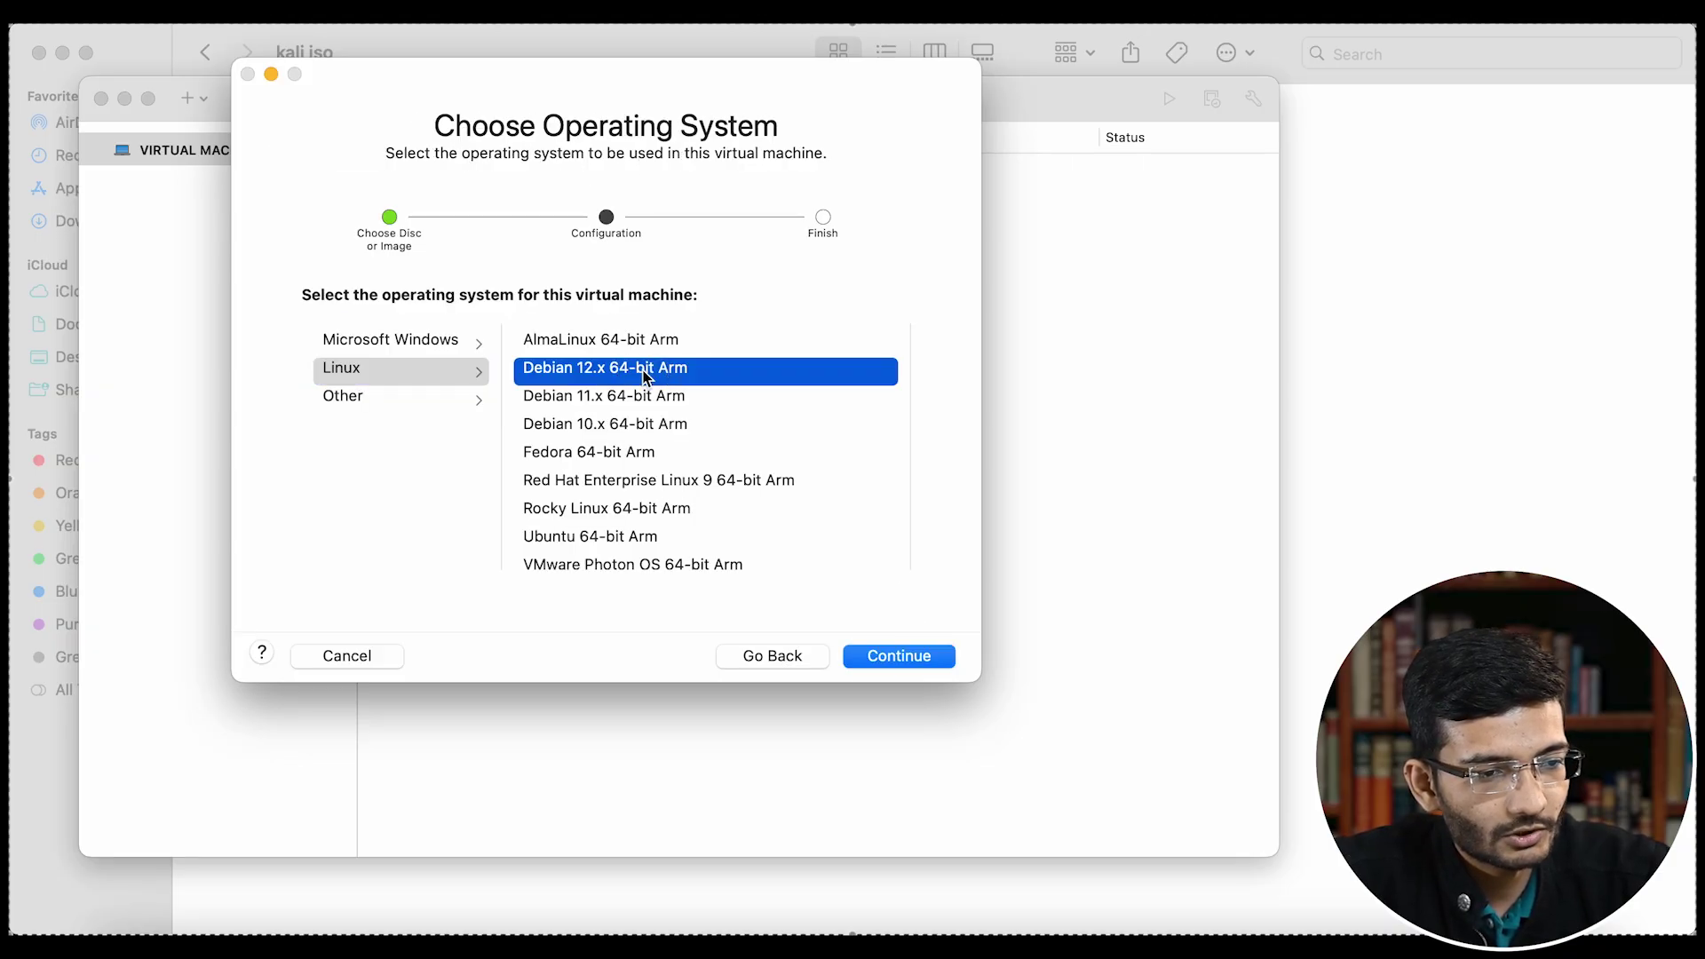
pyautogui.click(929, 649)
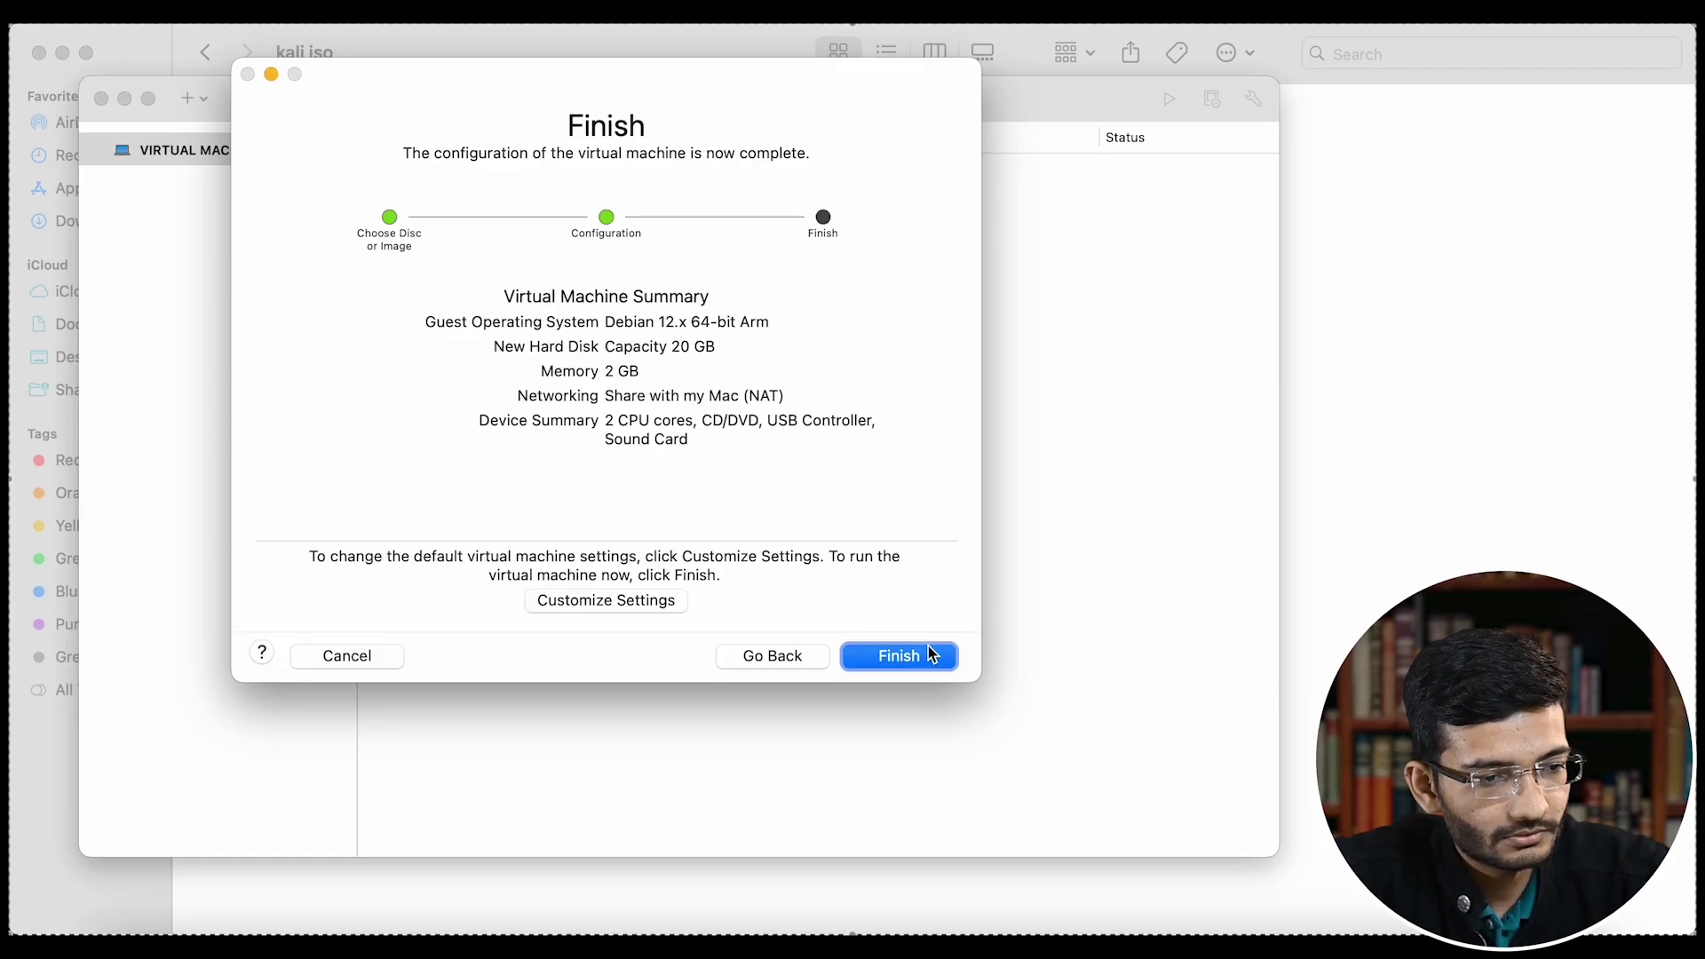
pyautogui.click(879, 653)
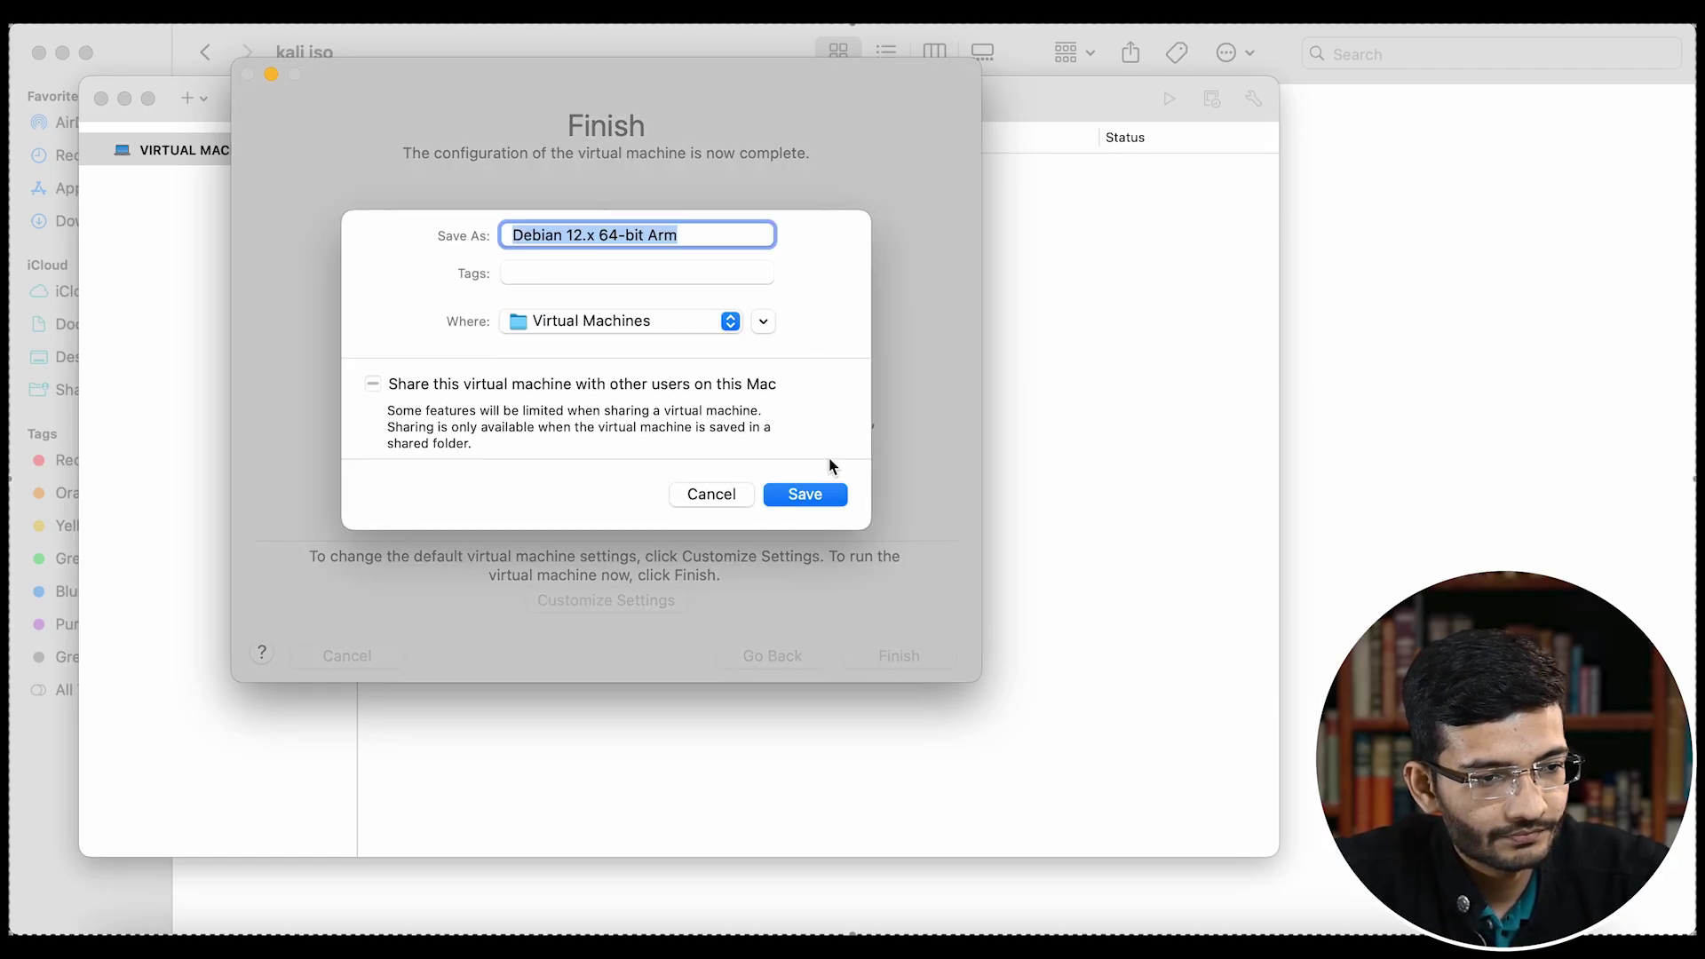
pyautogui.write('kali')
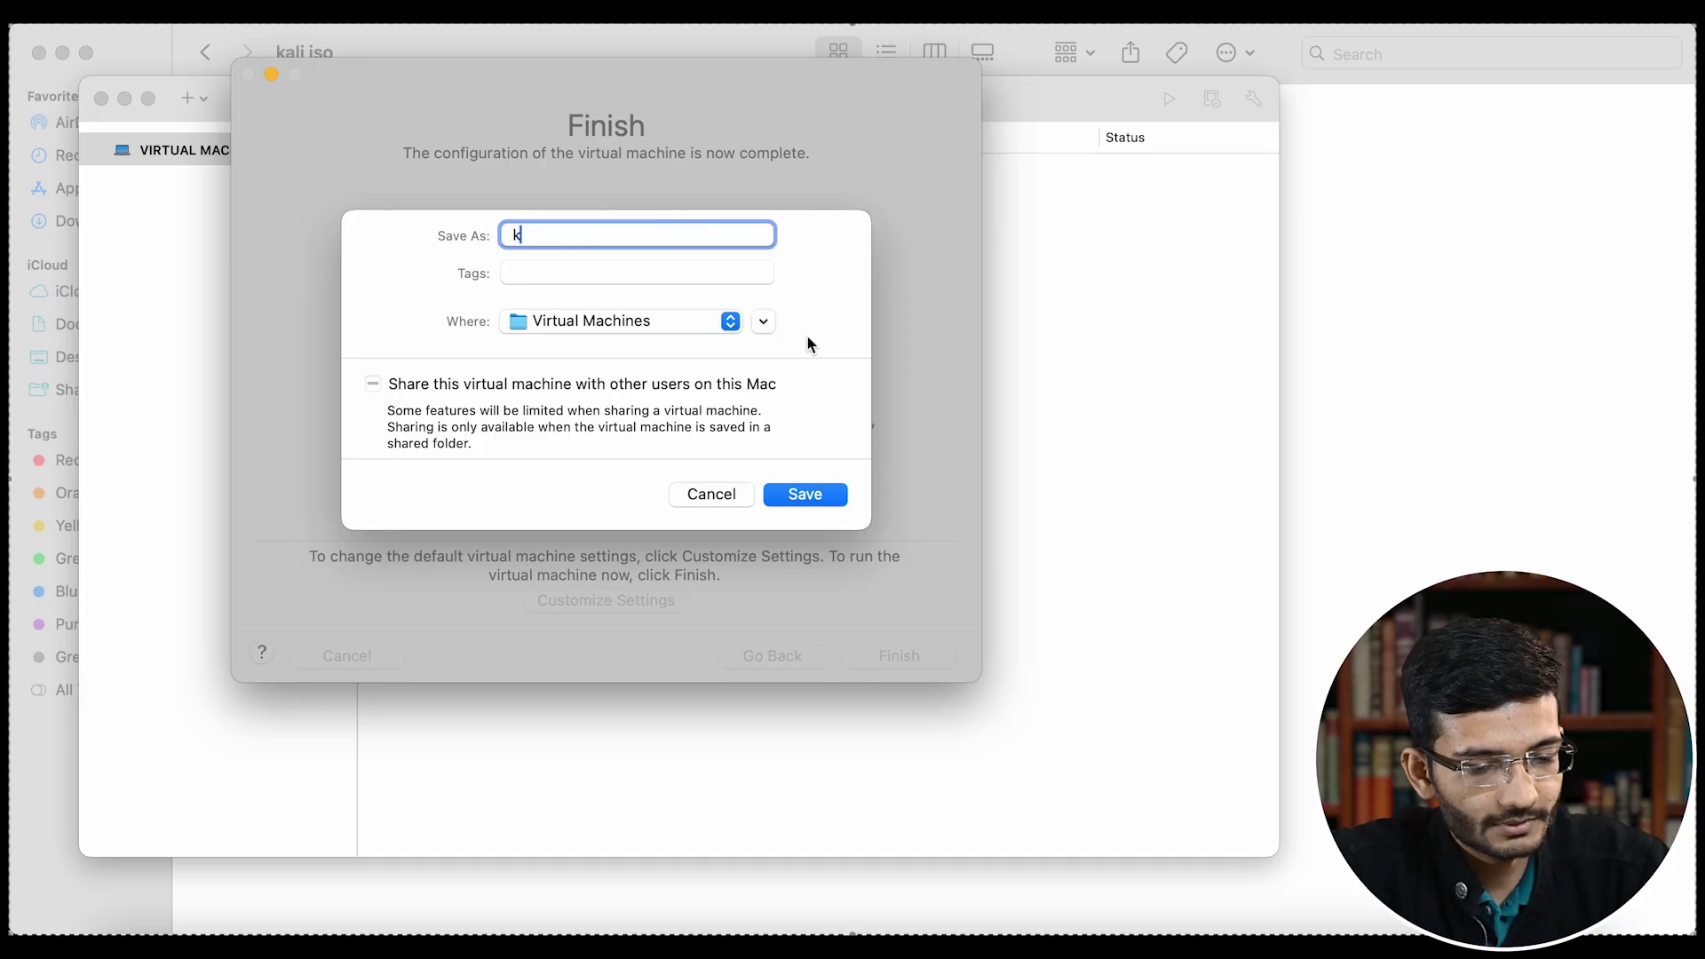
pyautogui.click(805, 493)
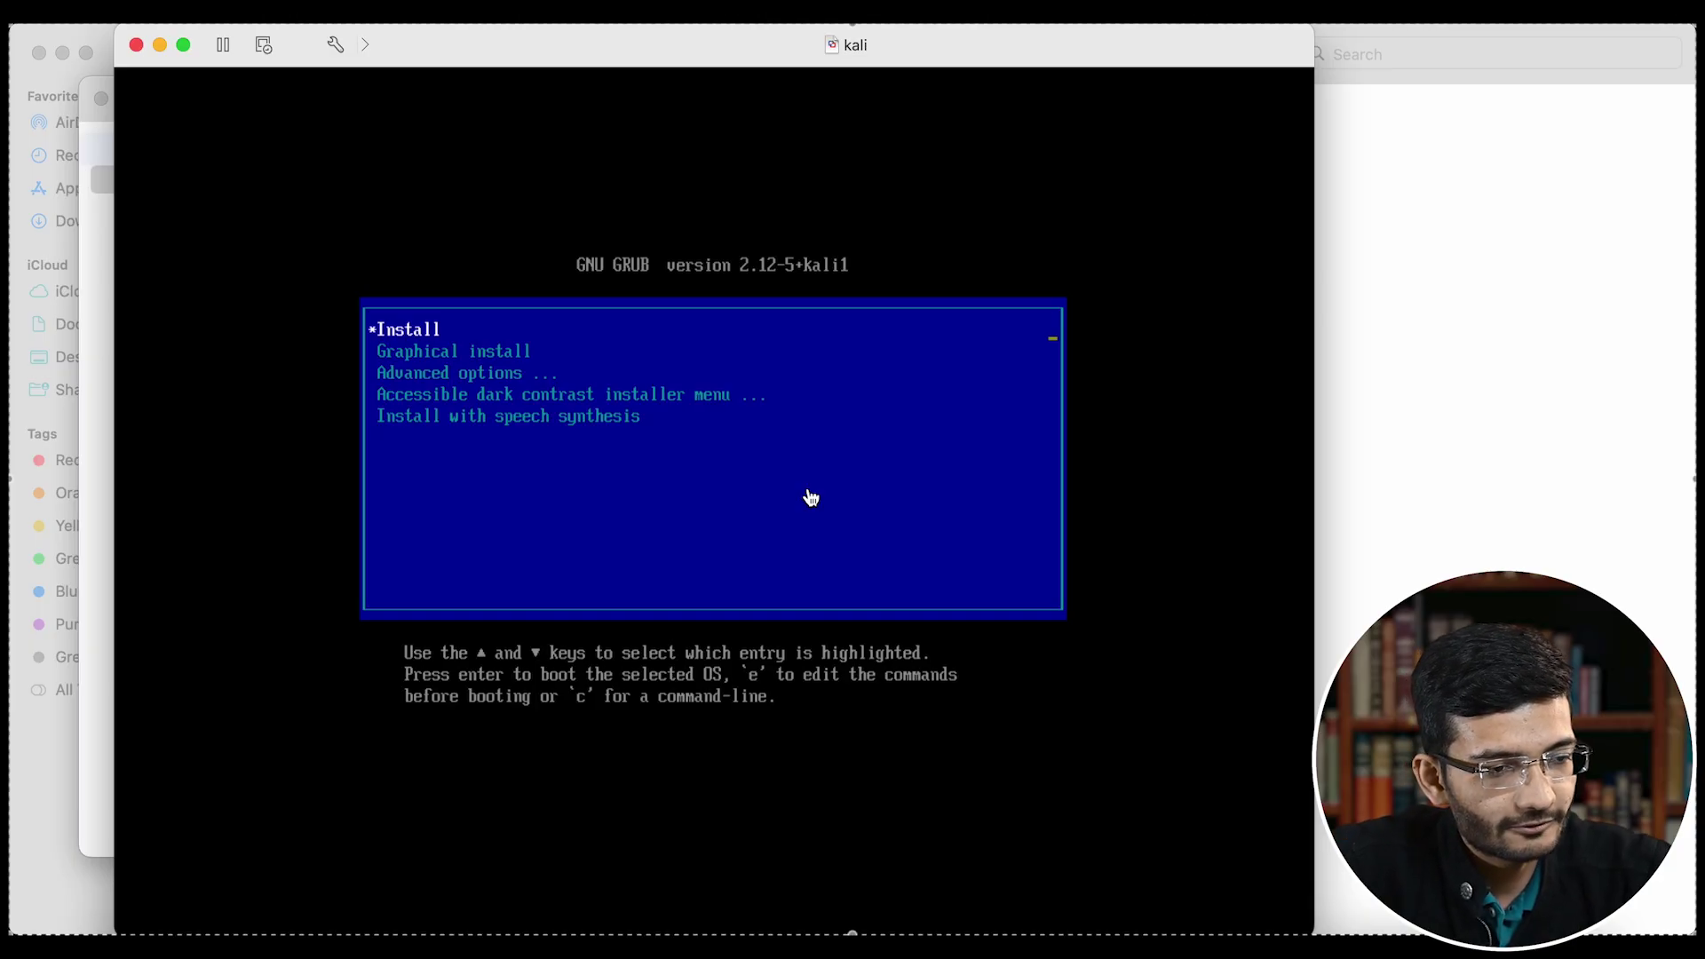
# Step: Boot the plain Install entry and accept English, United States and the American English keymap
pyautogui.click(811, 498)
pyautogui.press('Down')
pyautogui.press('Up')
pyautogui.press('Return')
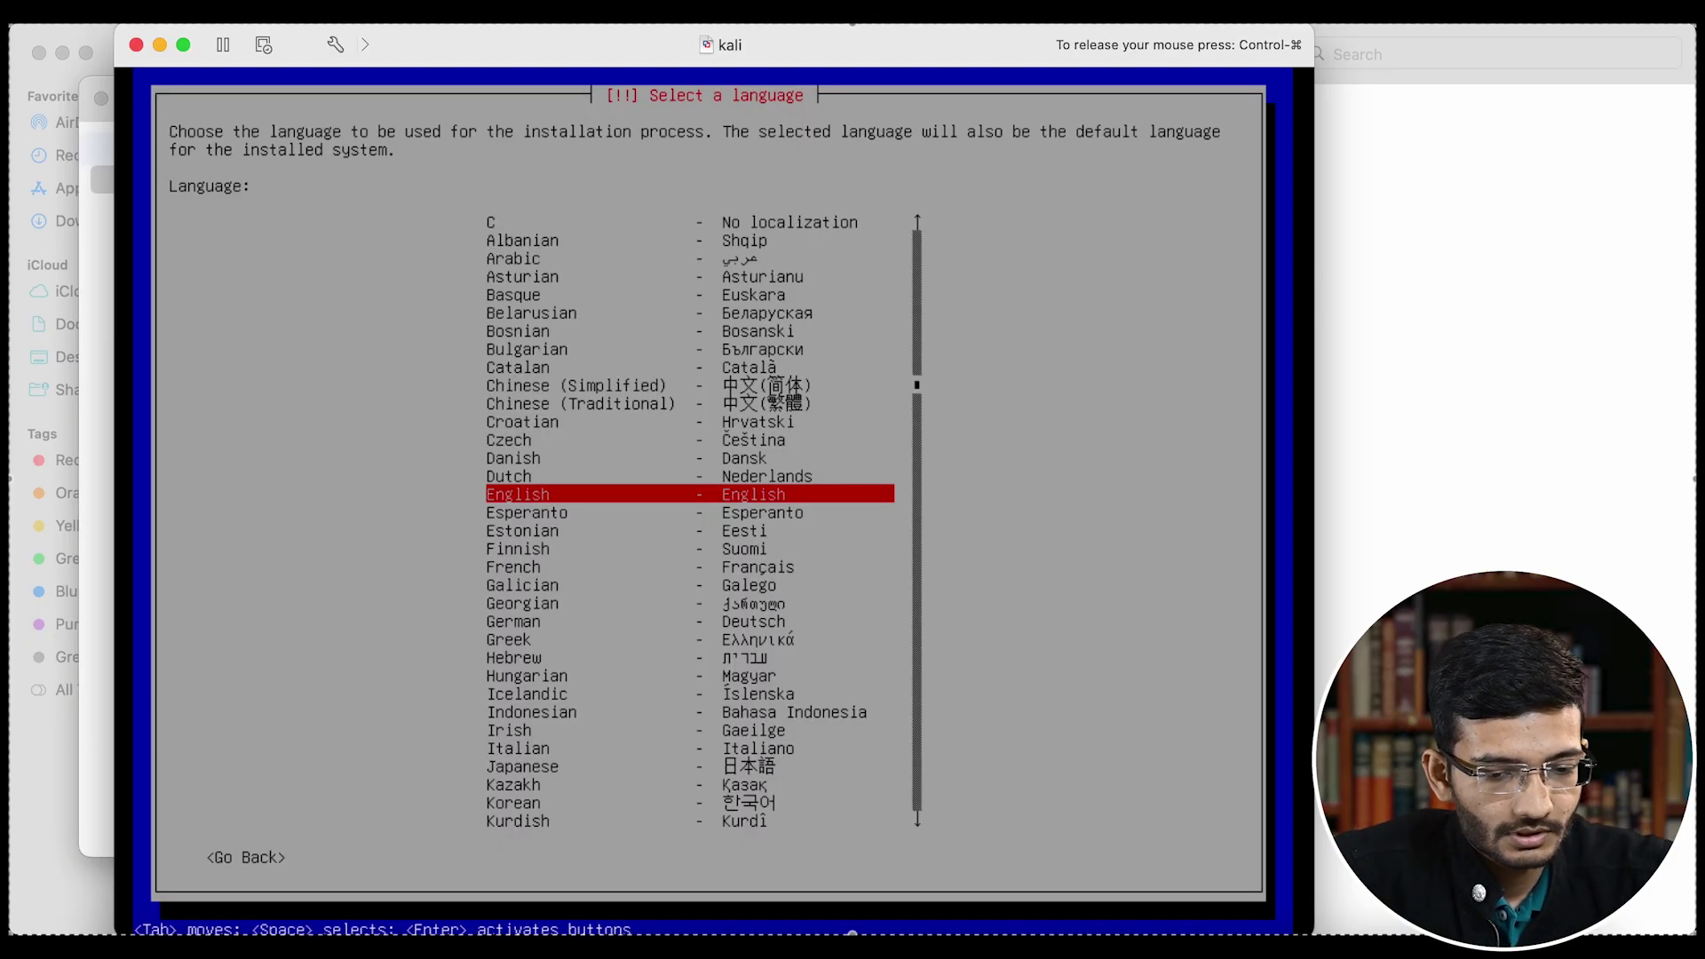
pyautogui.press('Return')
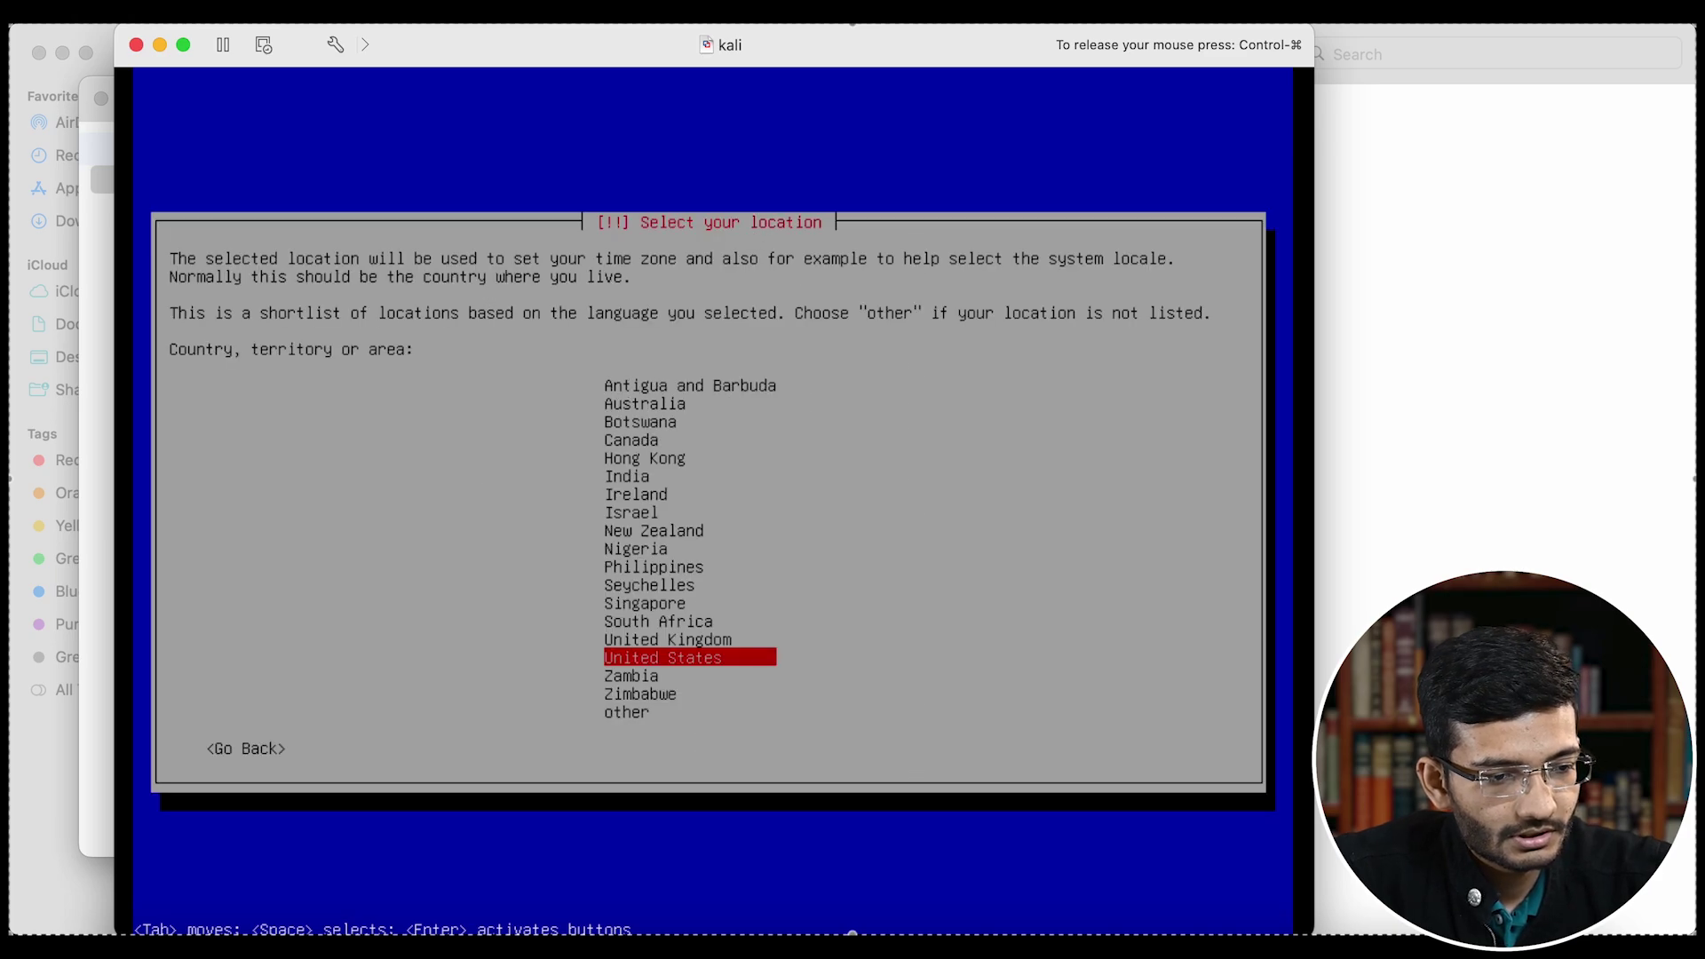
pyautogui.press('Return')
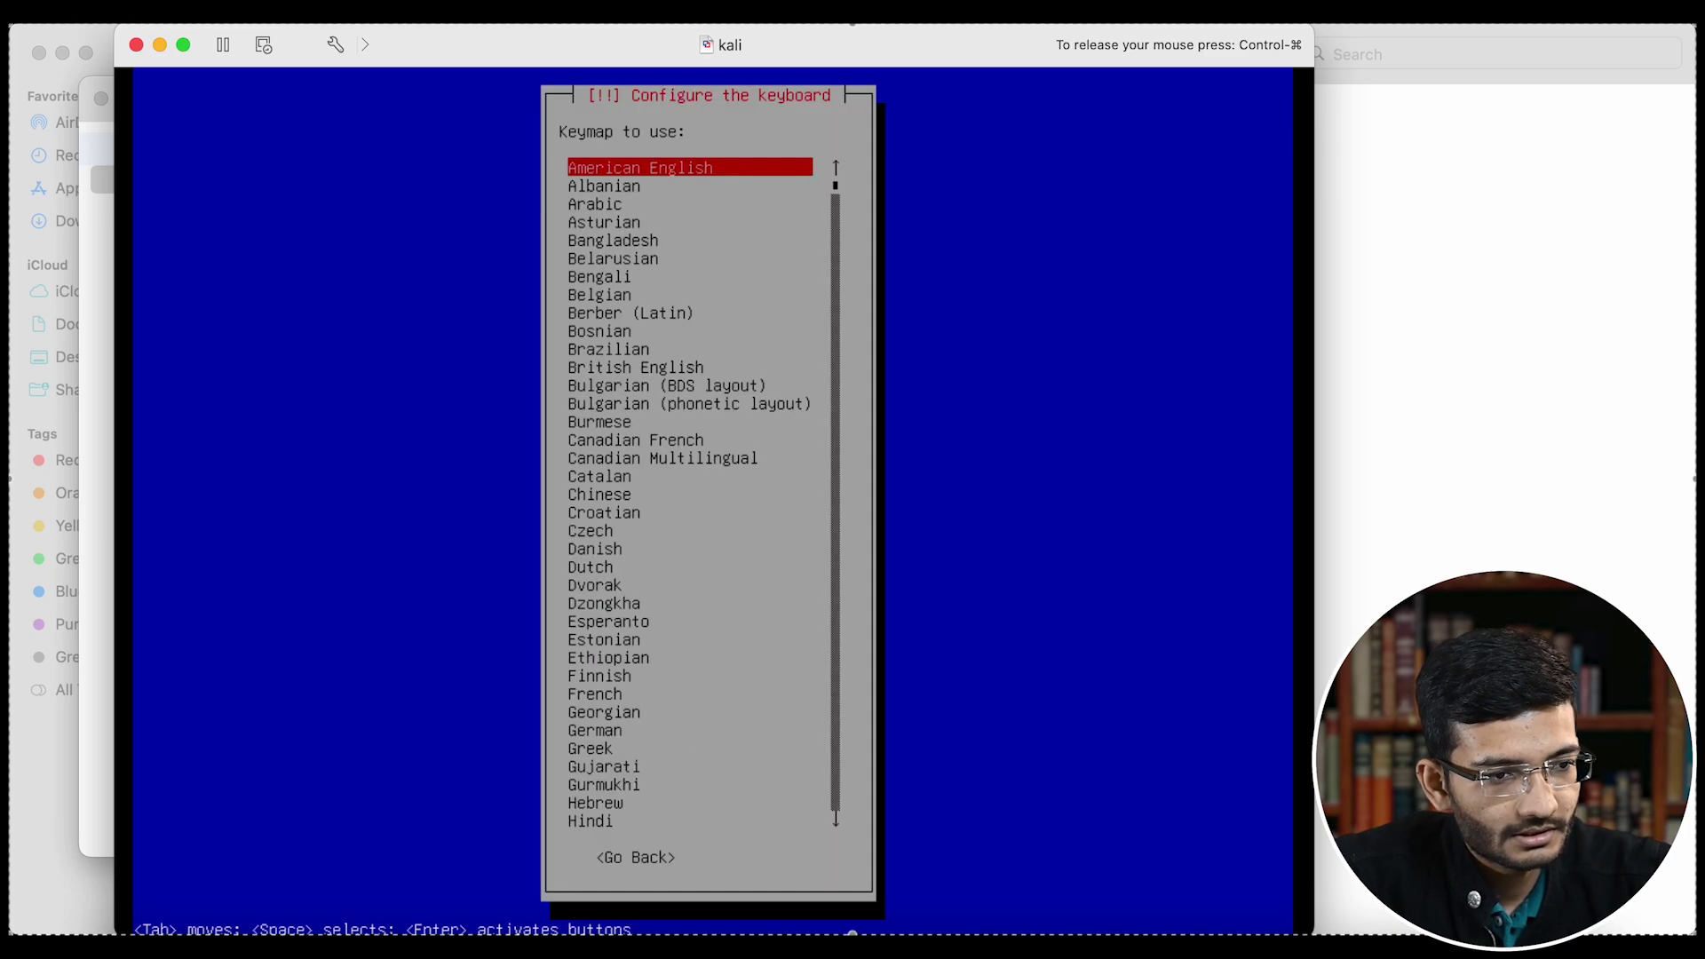
pyautogui.press('Return')
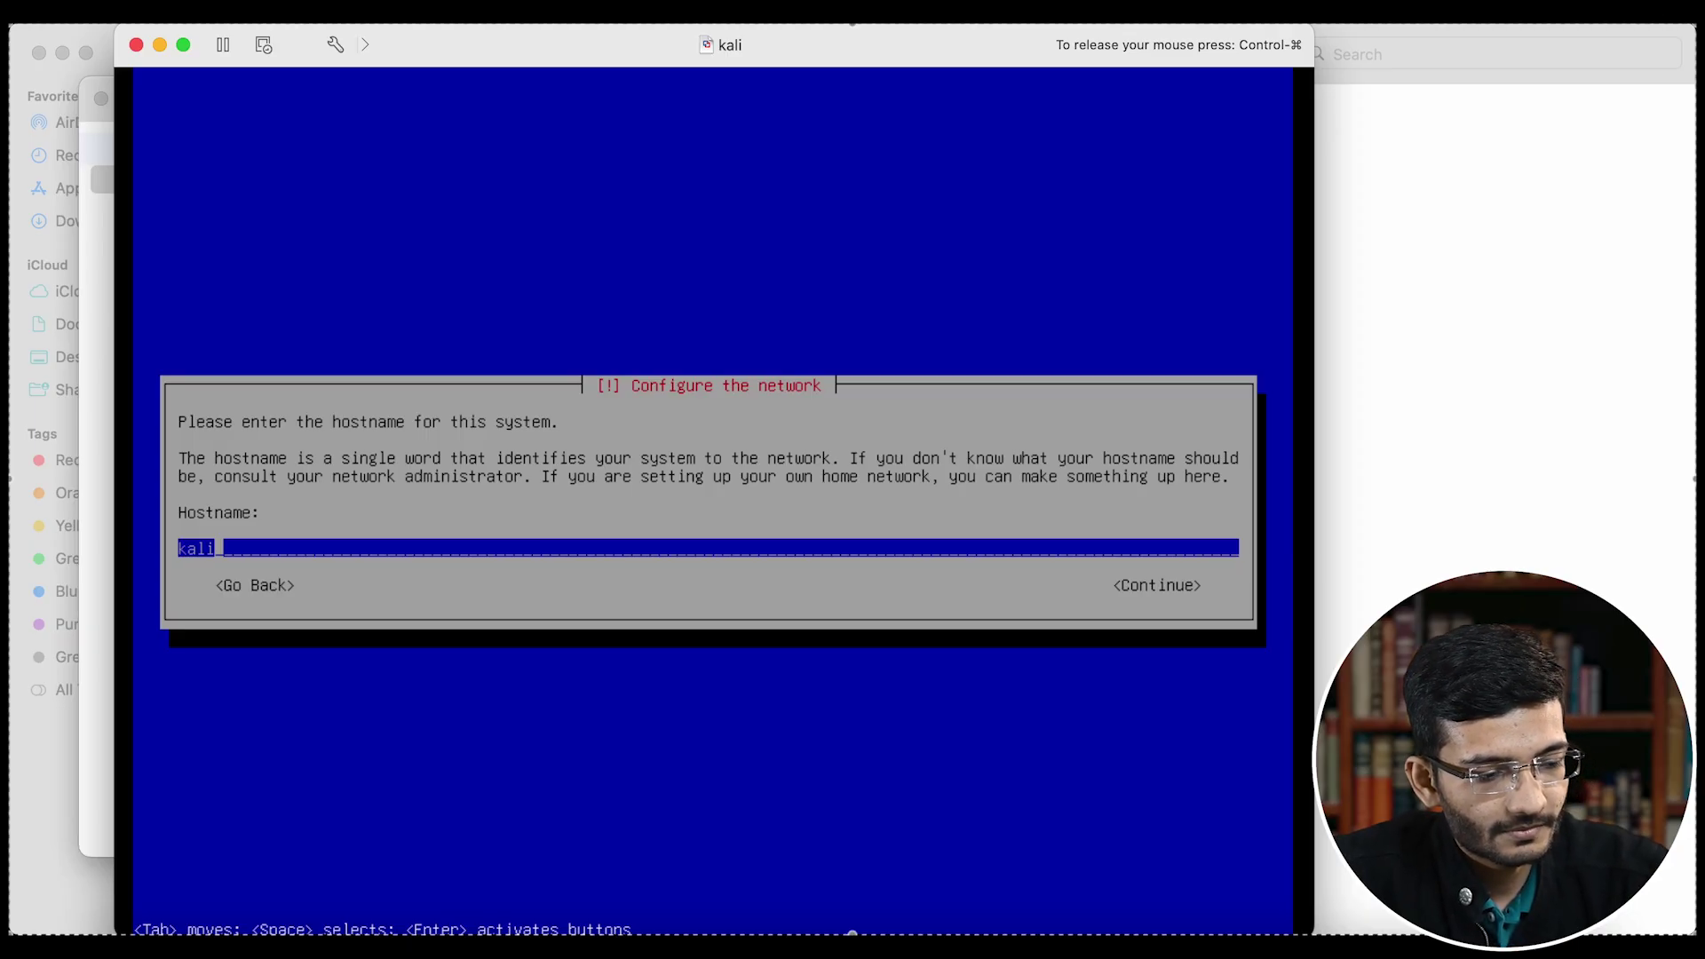
# Step: Keep 'kali' as the hostname and leave the domain name blank
pyautogui.press('Tab')
pyautogui.press('Return')
pyautogui.press('Tab')
pyautogui.press('Return')
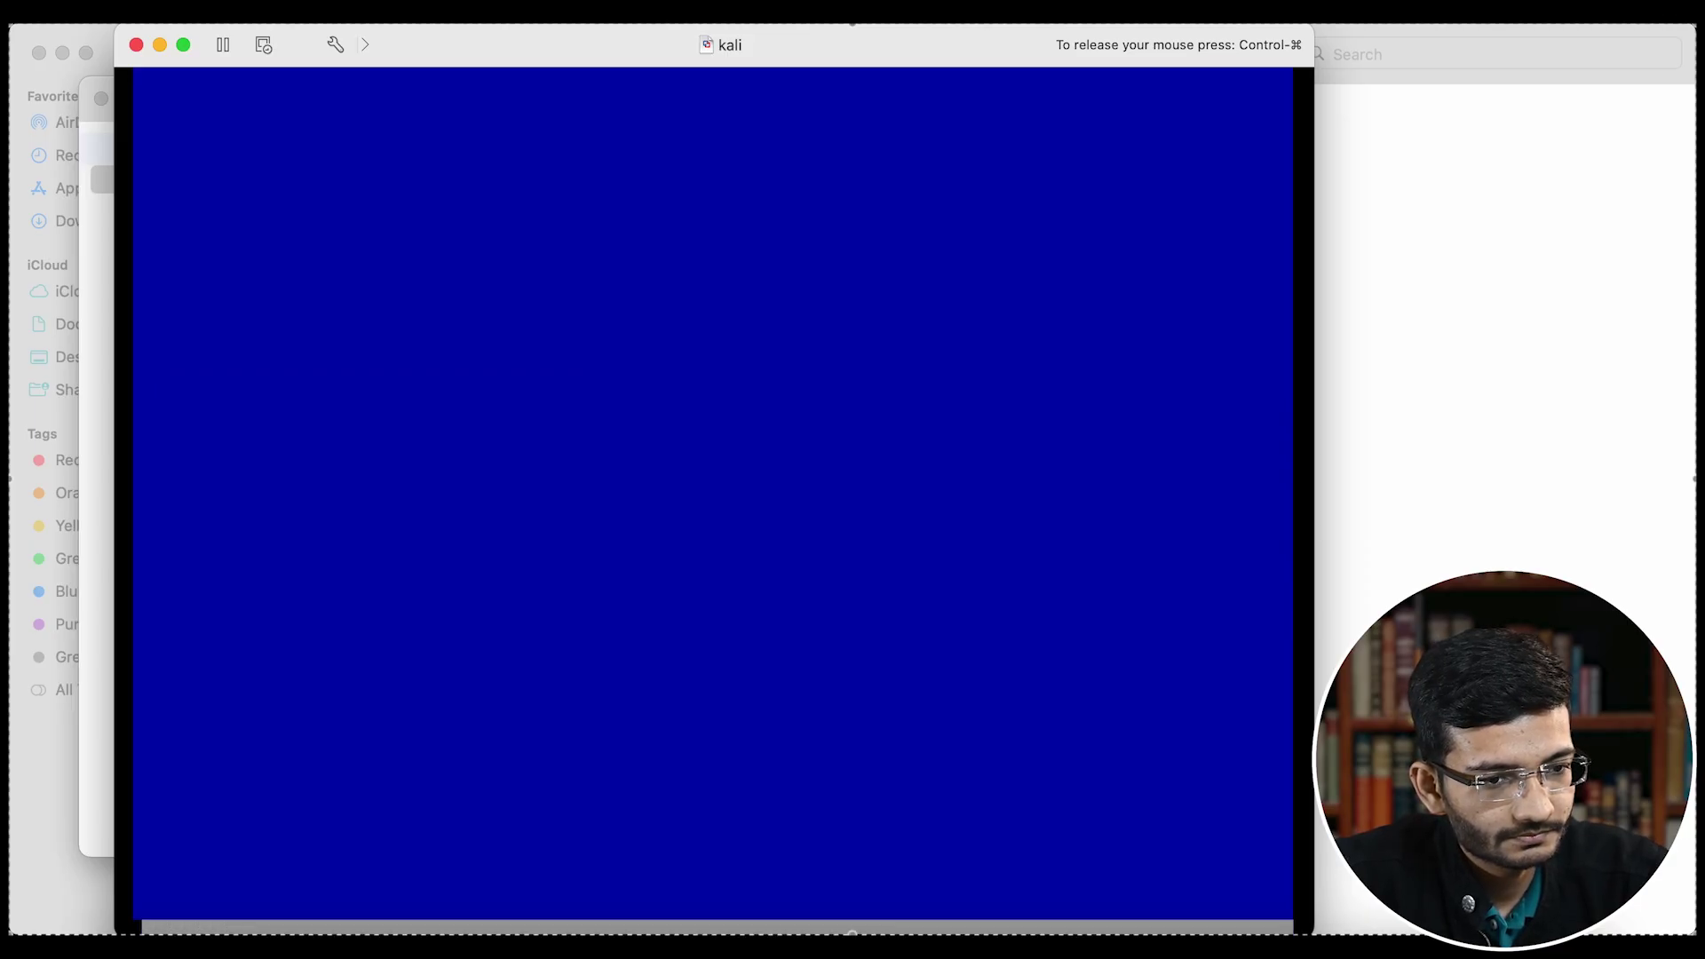
# Step: Enter the user's full name, accept the suggested username, set the password twice, and choose Central time
pyautogui.write('kali')
pyautogui.press('Tab')
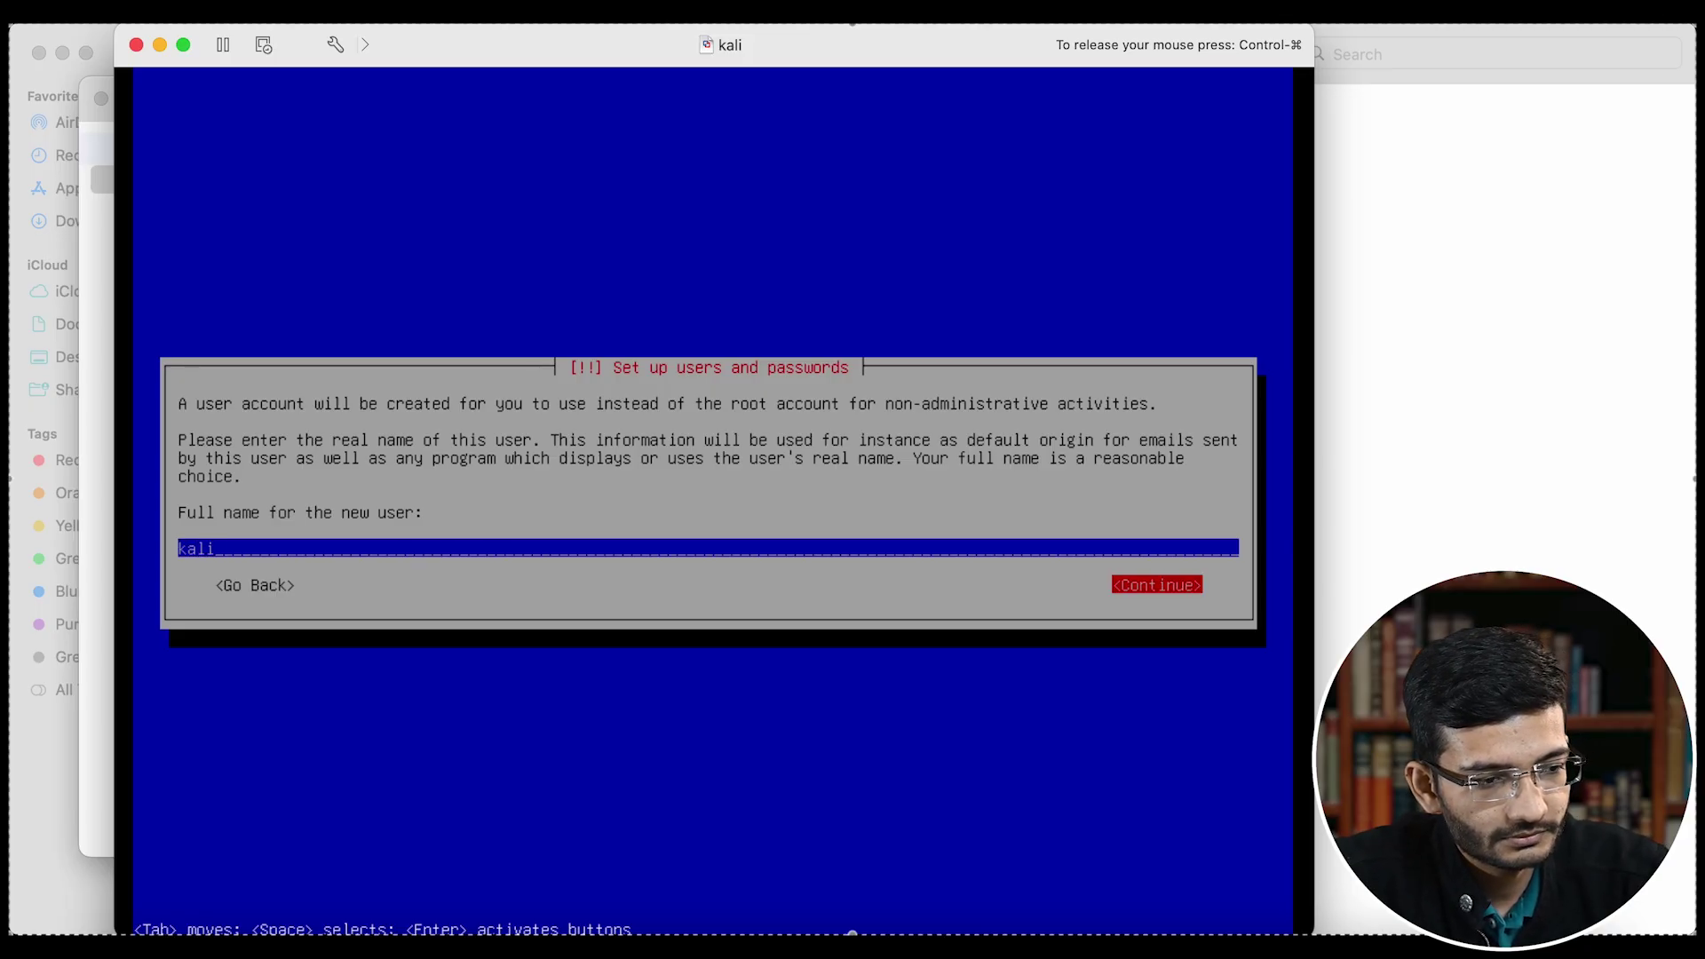
pyautogui.press('Return')
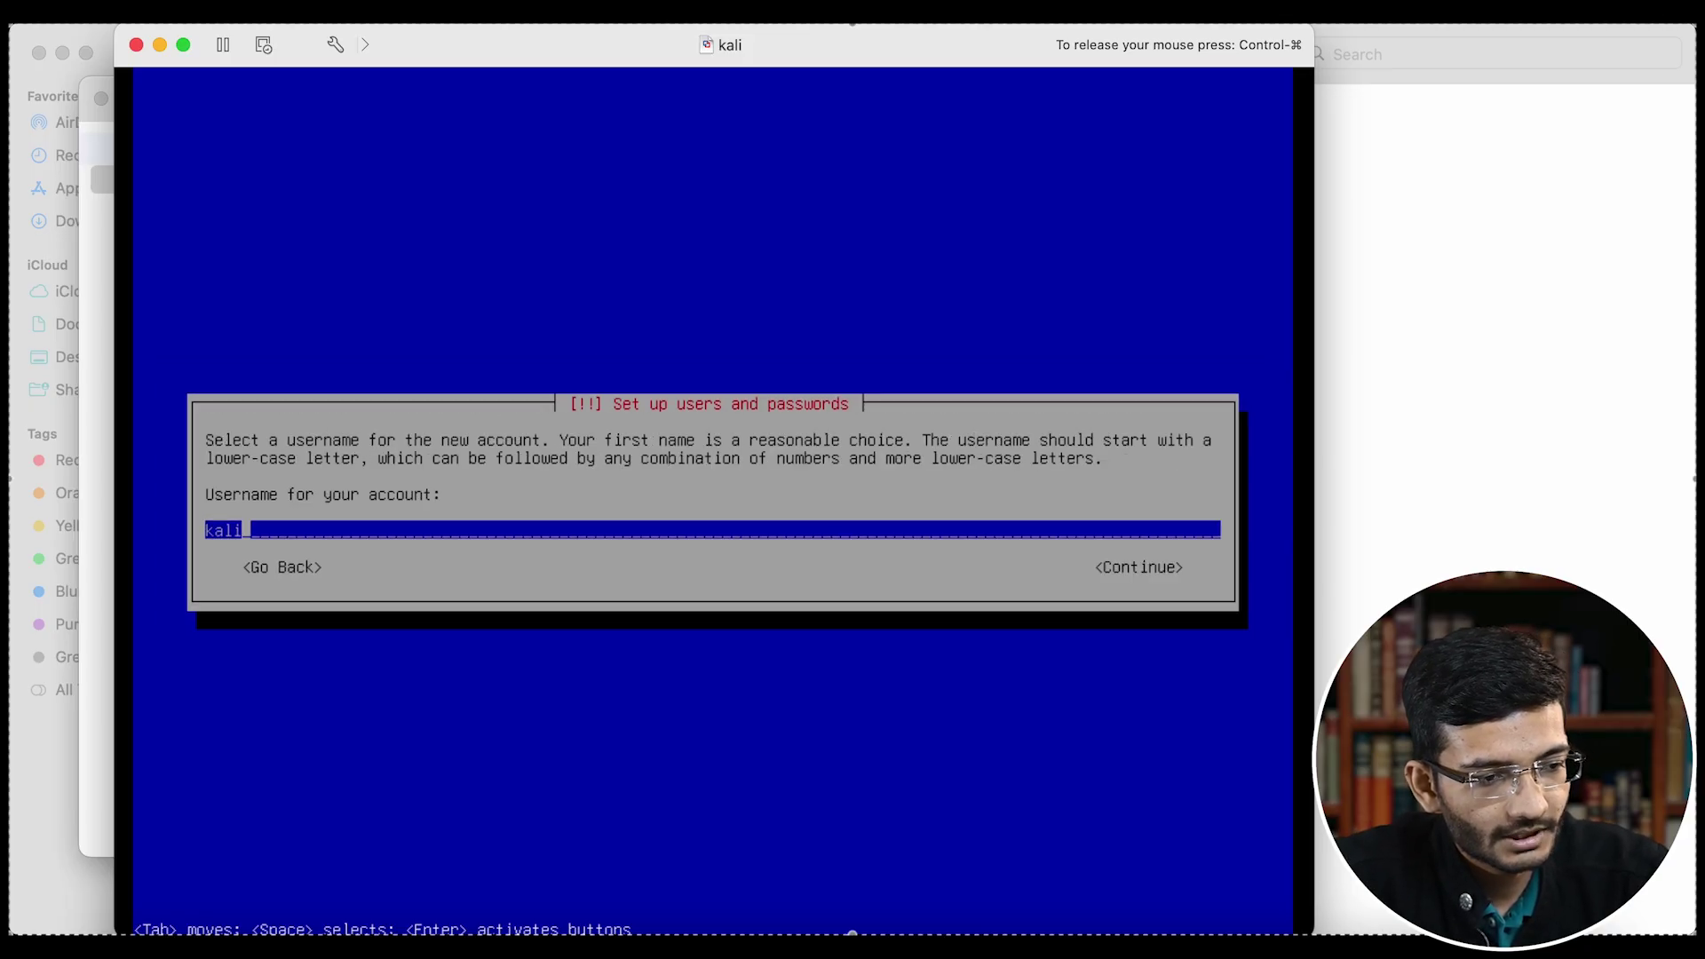
pyautogui.press('Return')
pyautogui.write('kali')
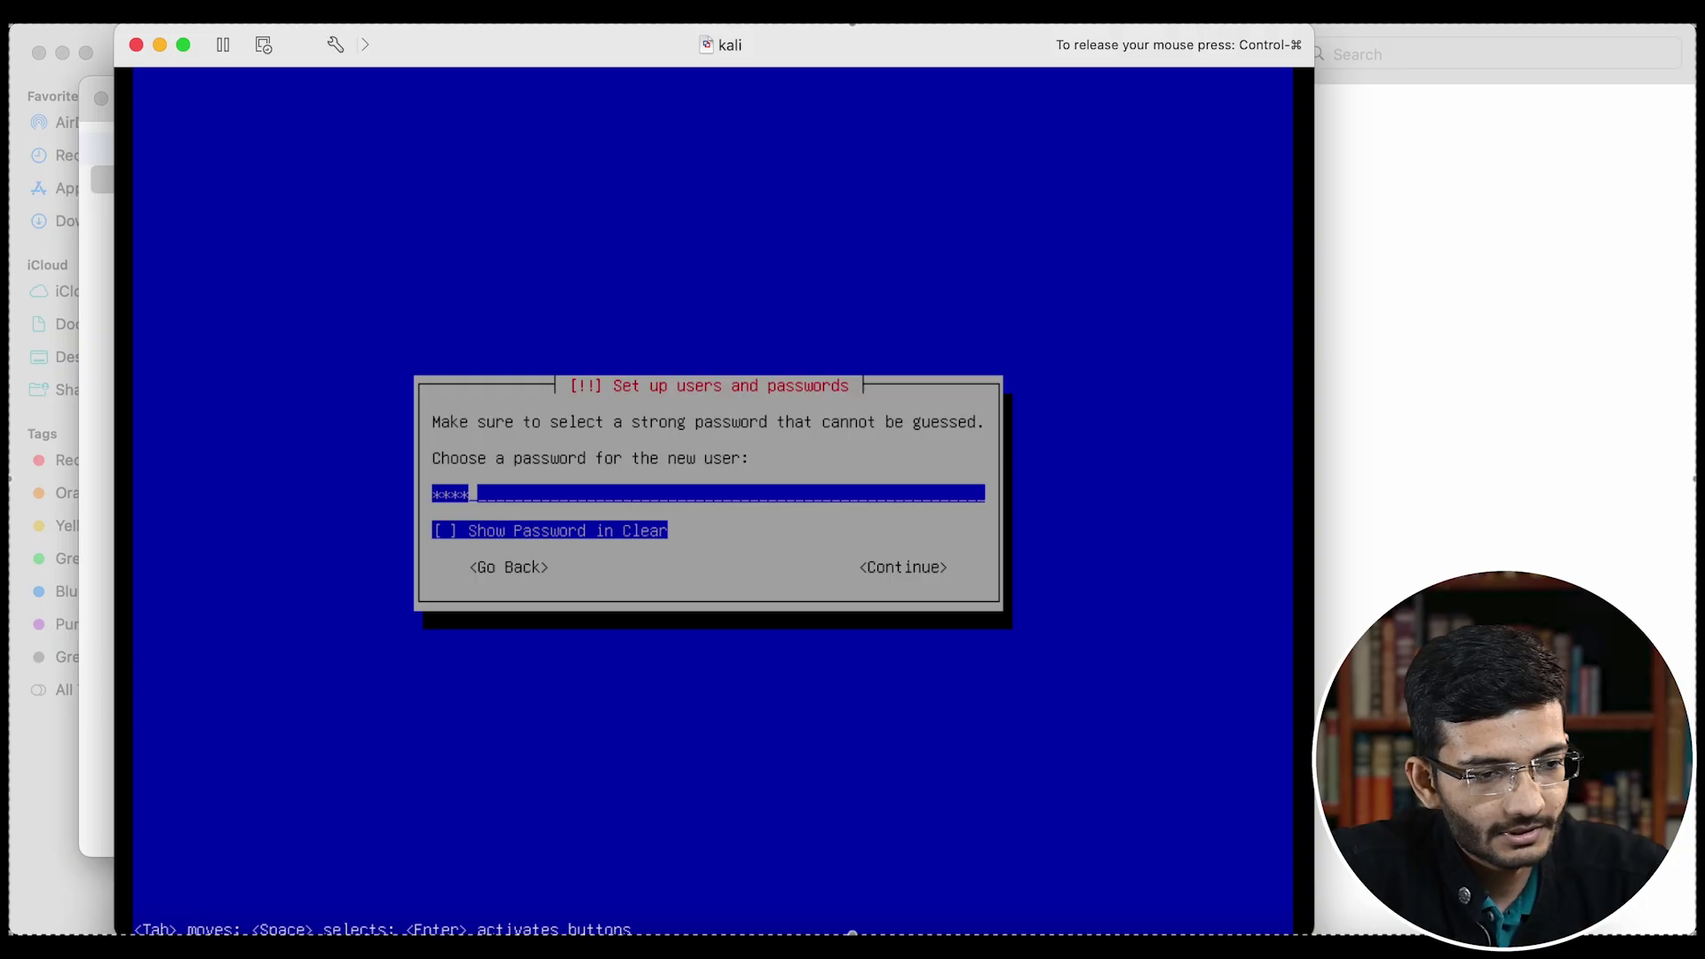
pyautogui.press('Return')
pyautogui.write('kali')
pyautogui.press('Return')
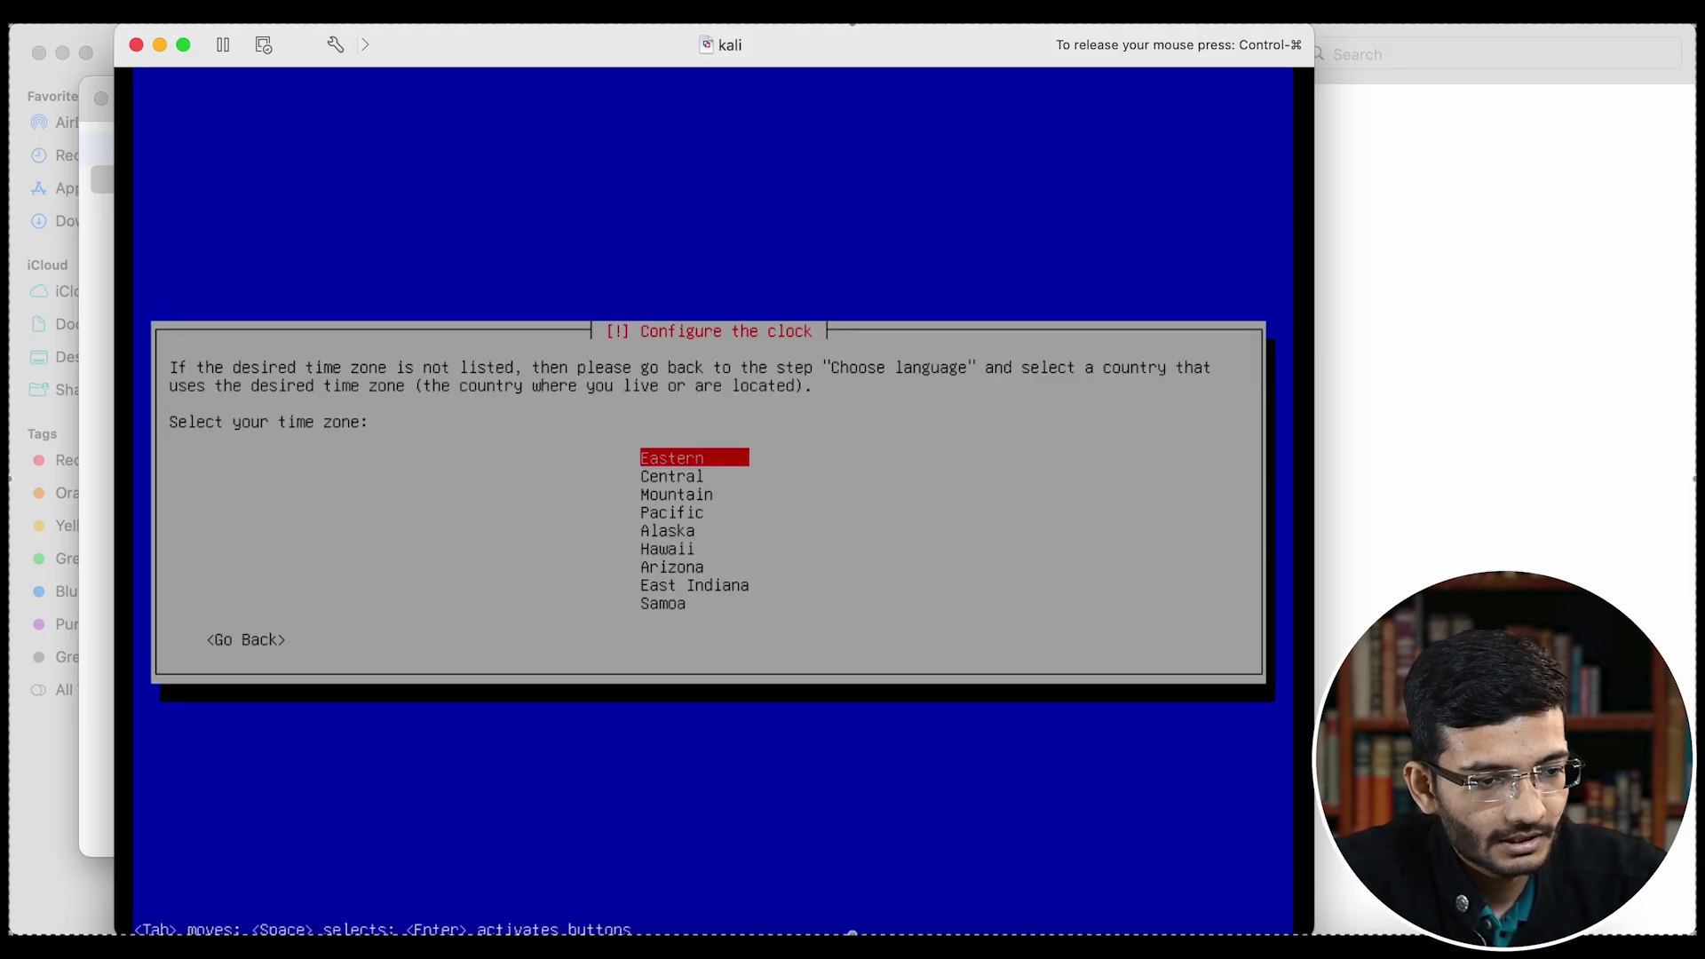
pyautogui.press('Down')
pyautogui.press('Return')
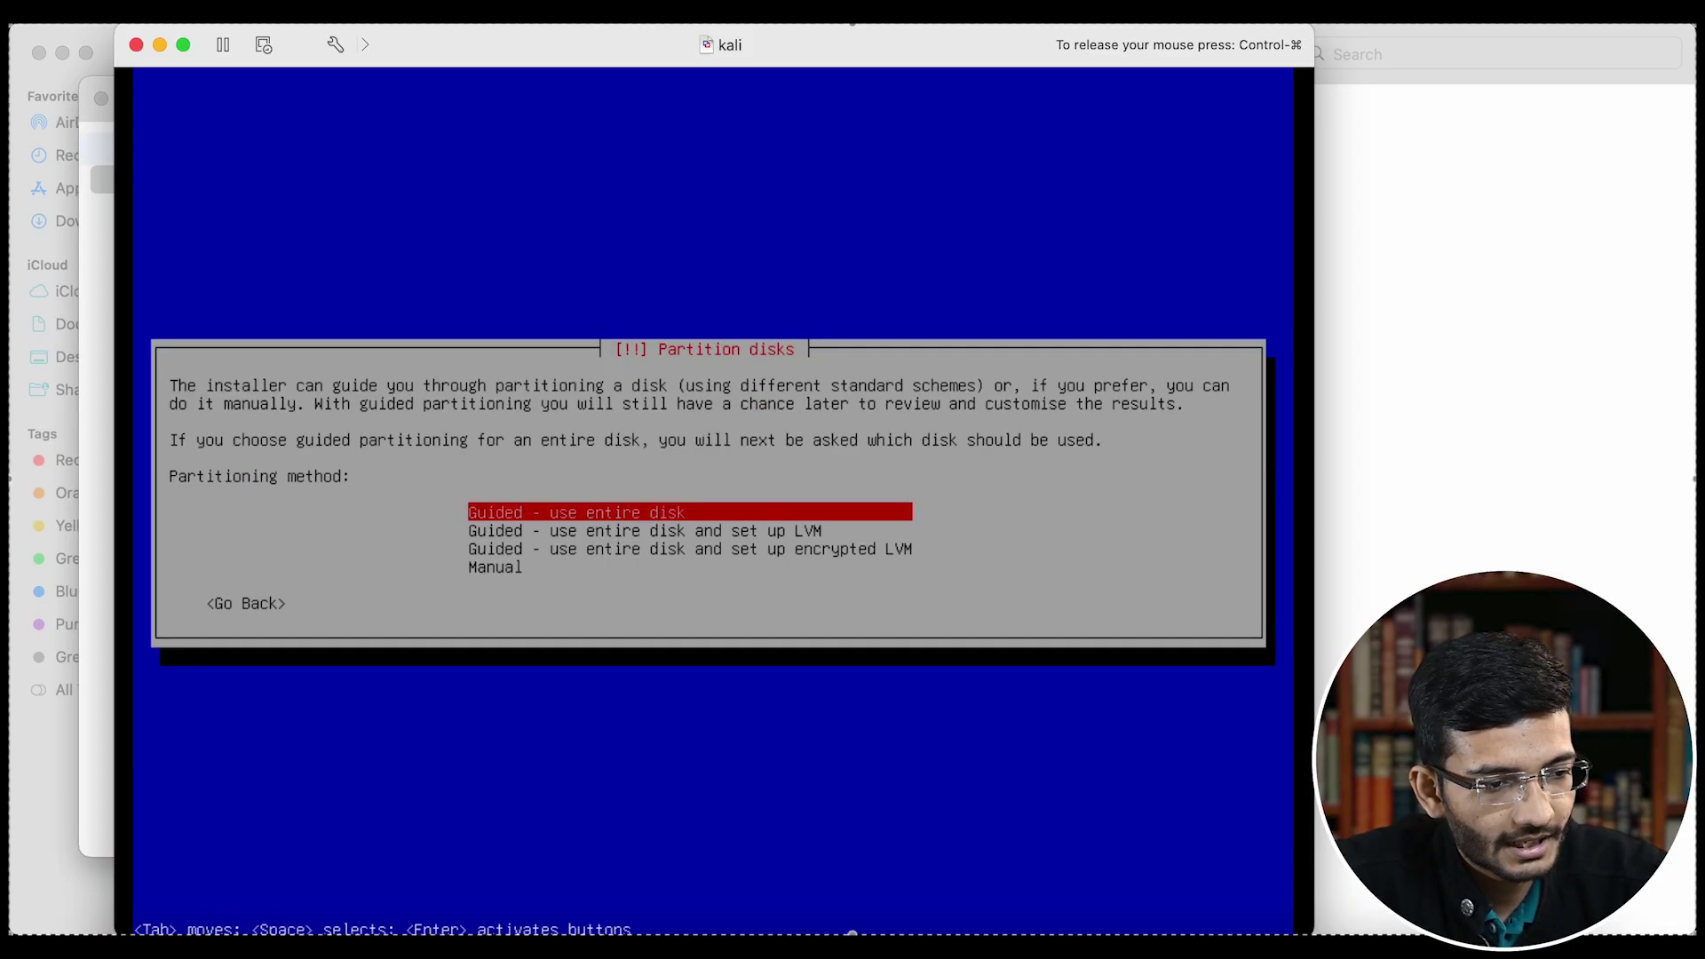
# Step: Use guided partitioning on the 21.5 GB disk, all files in one partition, and confirm writing changes
pyautogui.press('Return')
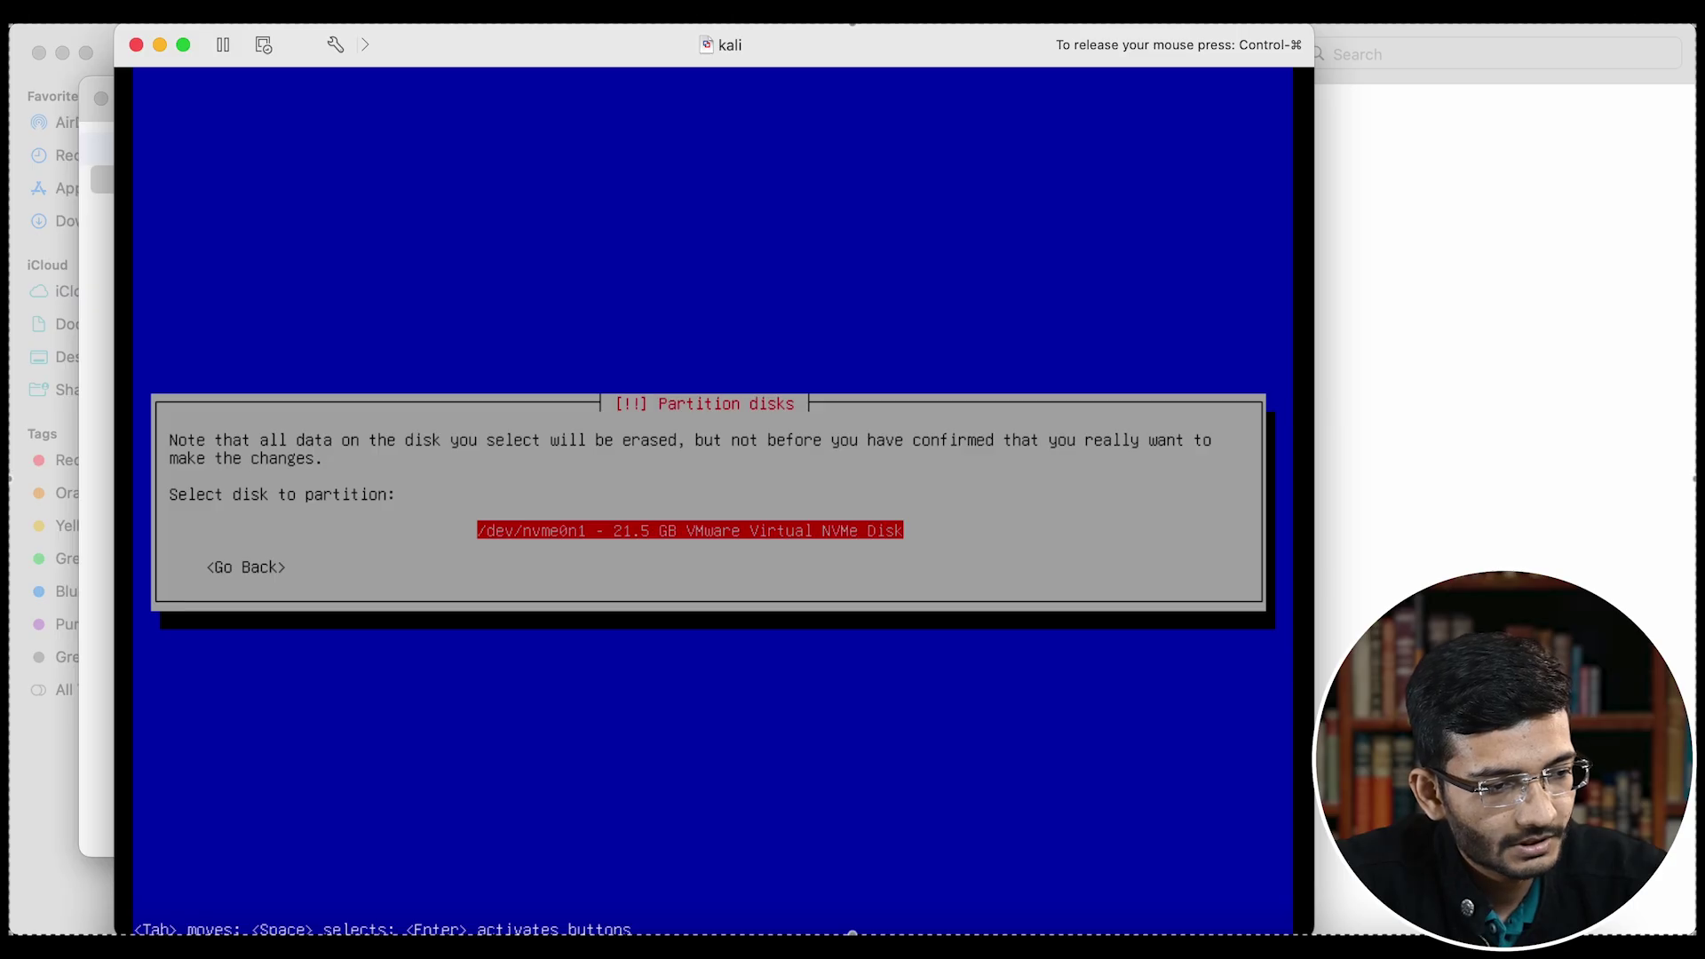
pyautogui.press('Return')
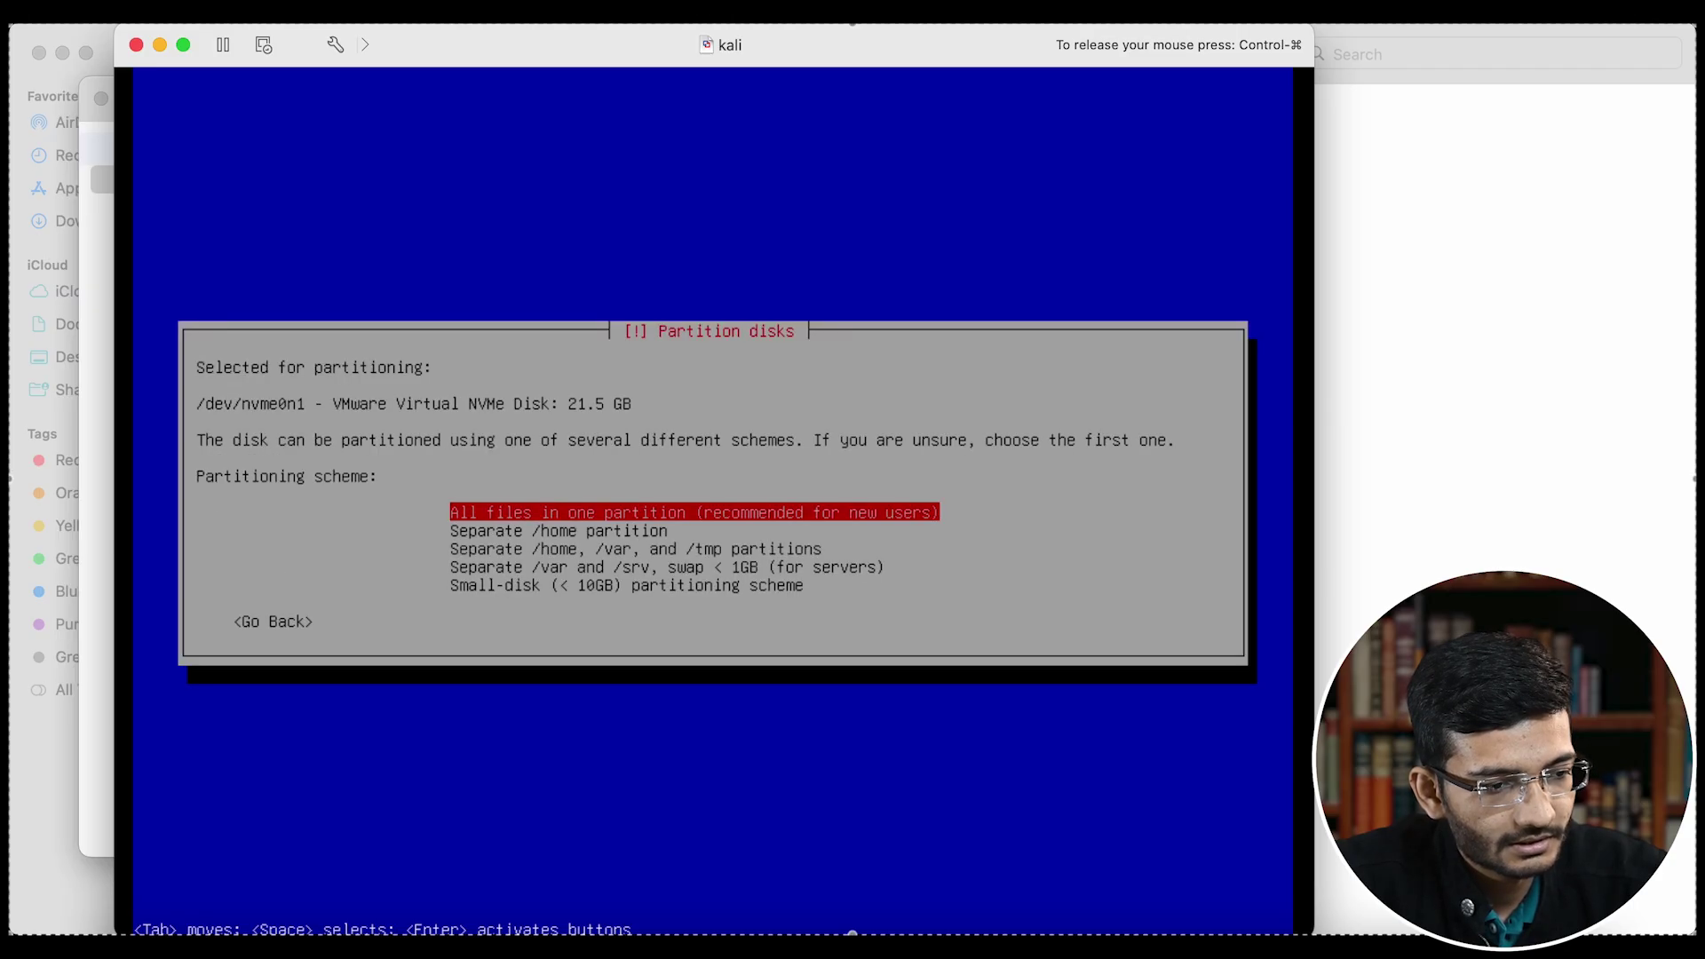
pyautogui.press('Return')
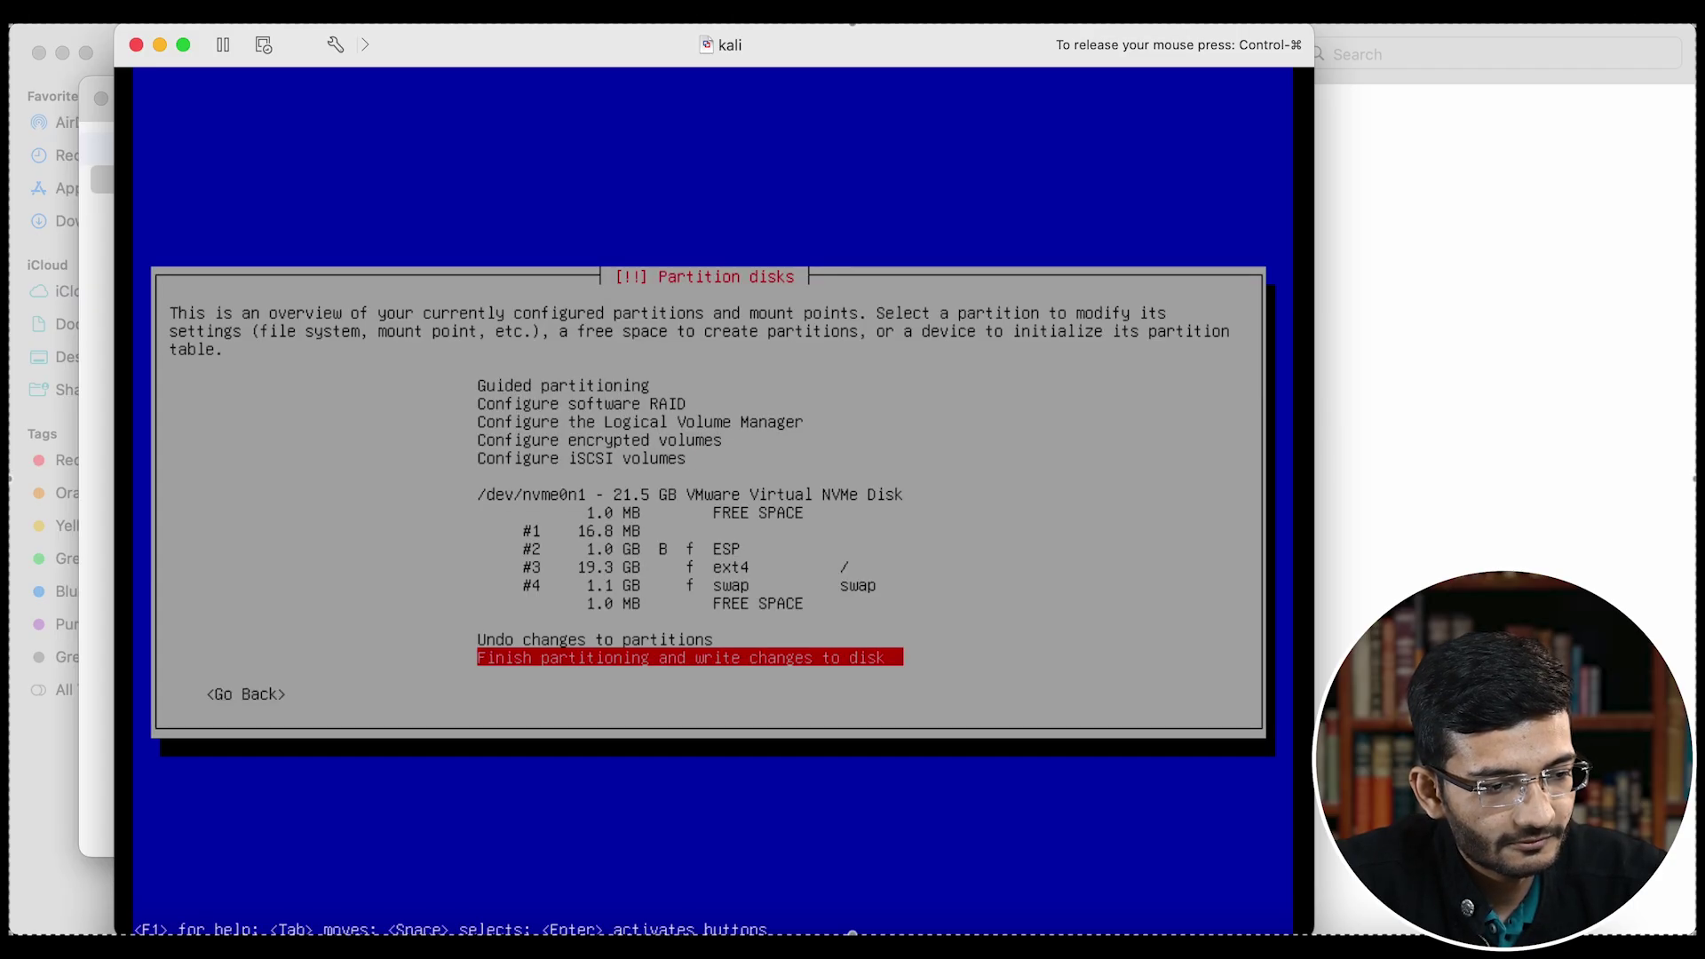
pyautogui.press('Return')
pyautogui.press('Tab')
pyautogui.press('Return')
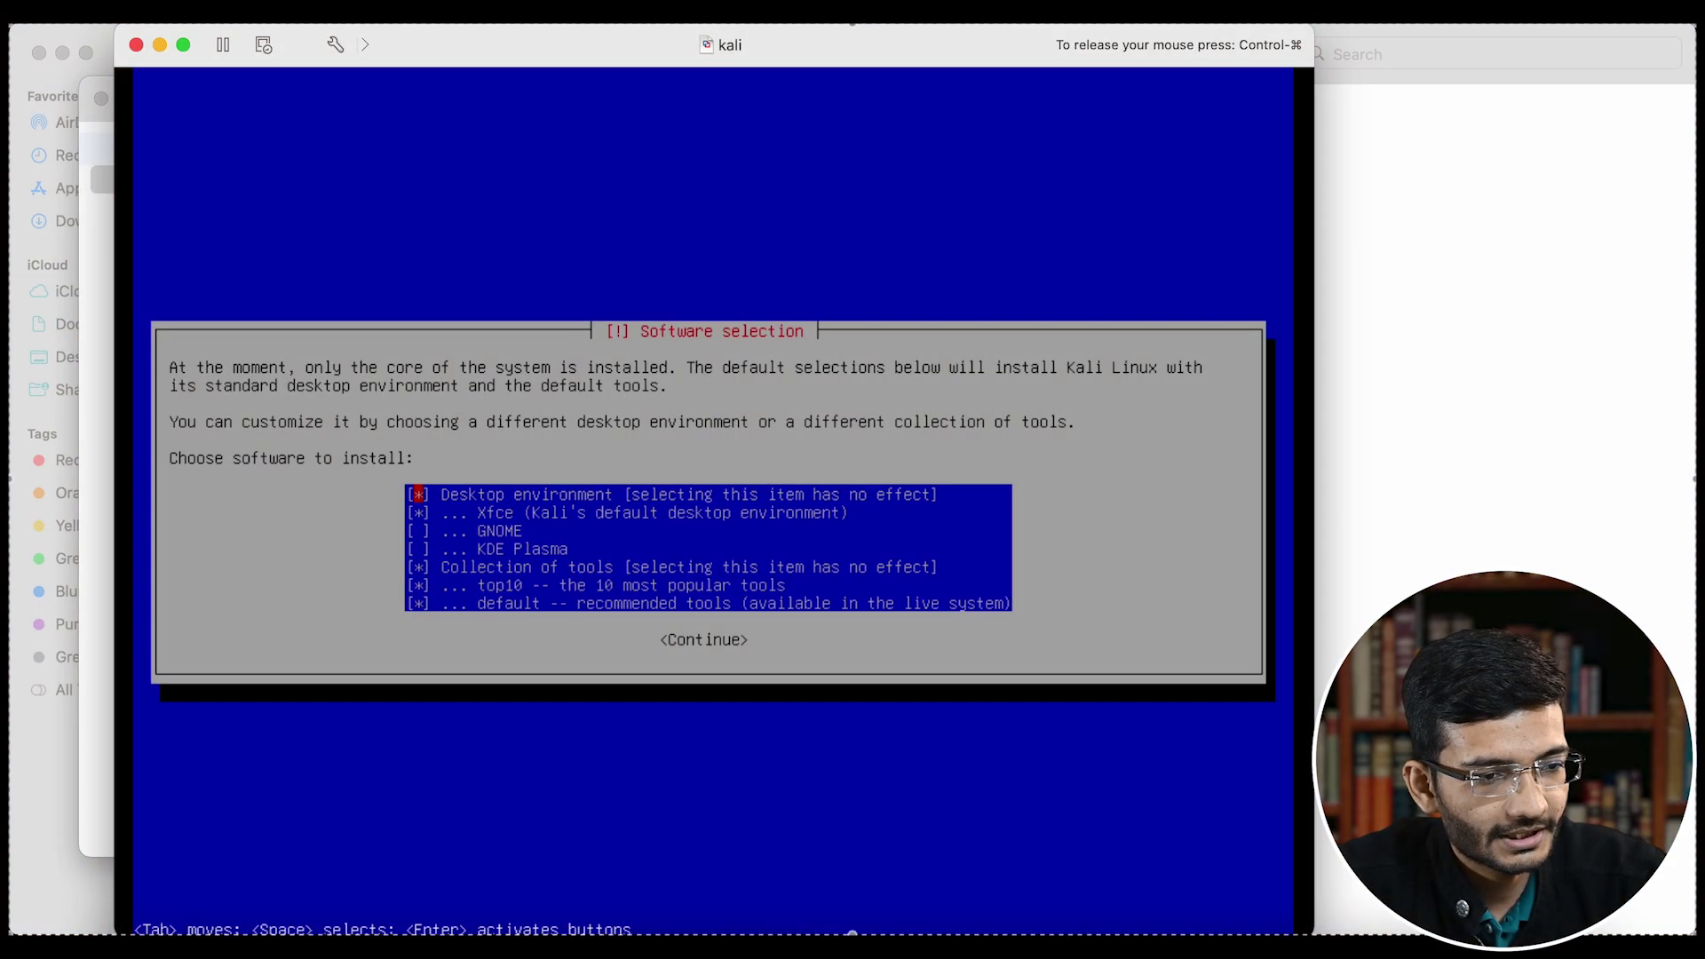
# Step: Install the default Xfce and tool selection, then continue to reboot into the installed system
pyautogui.press('Tab')
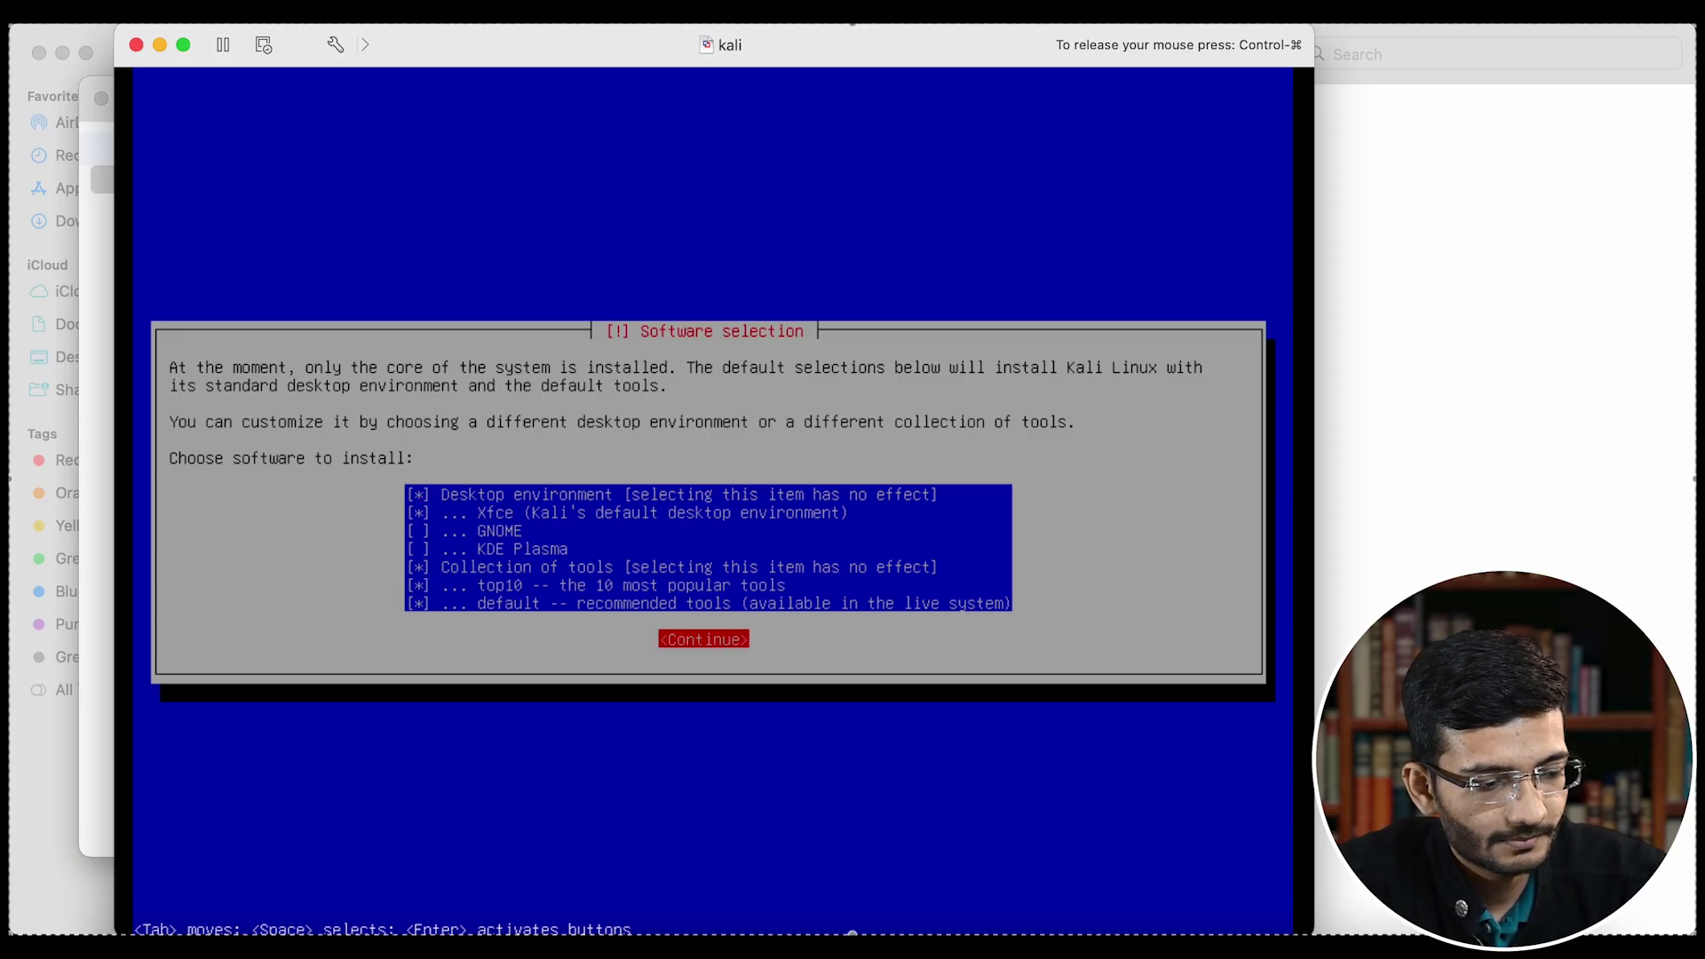
pyautogui.press('Return')
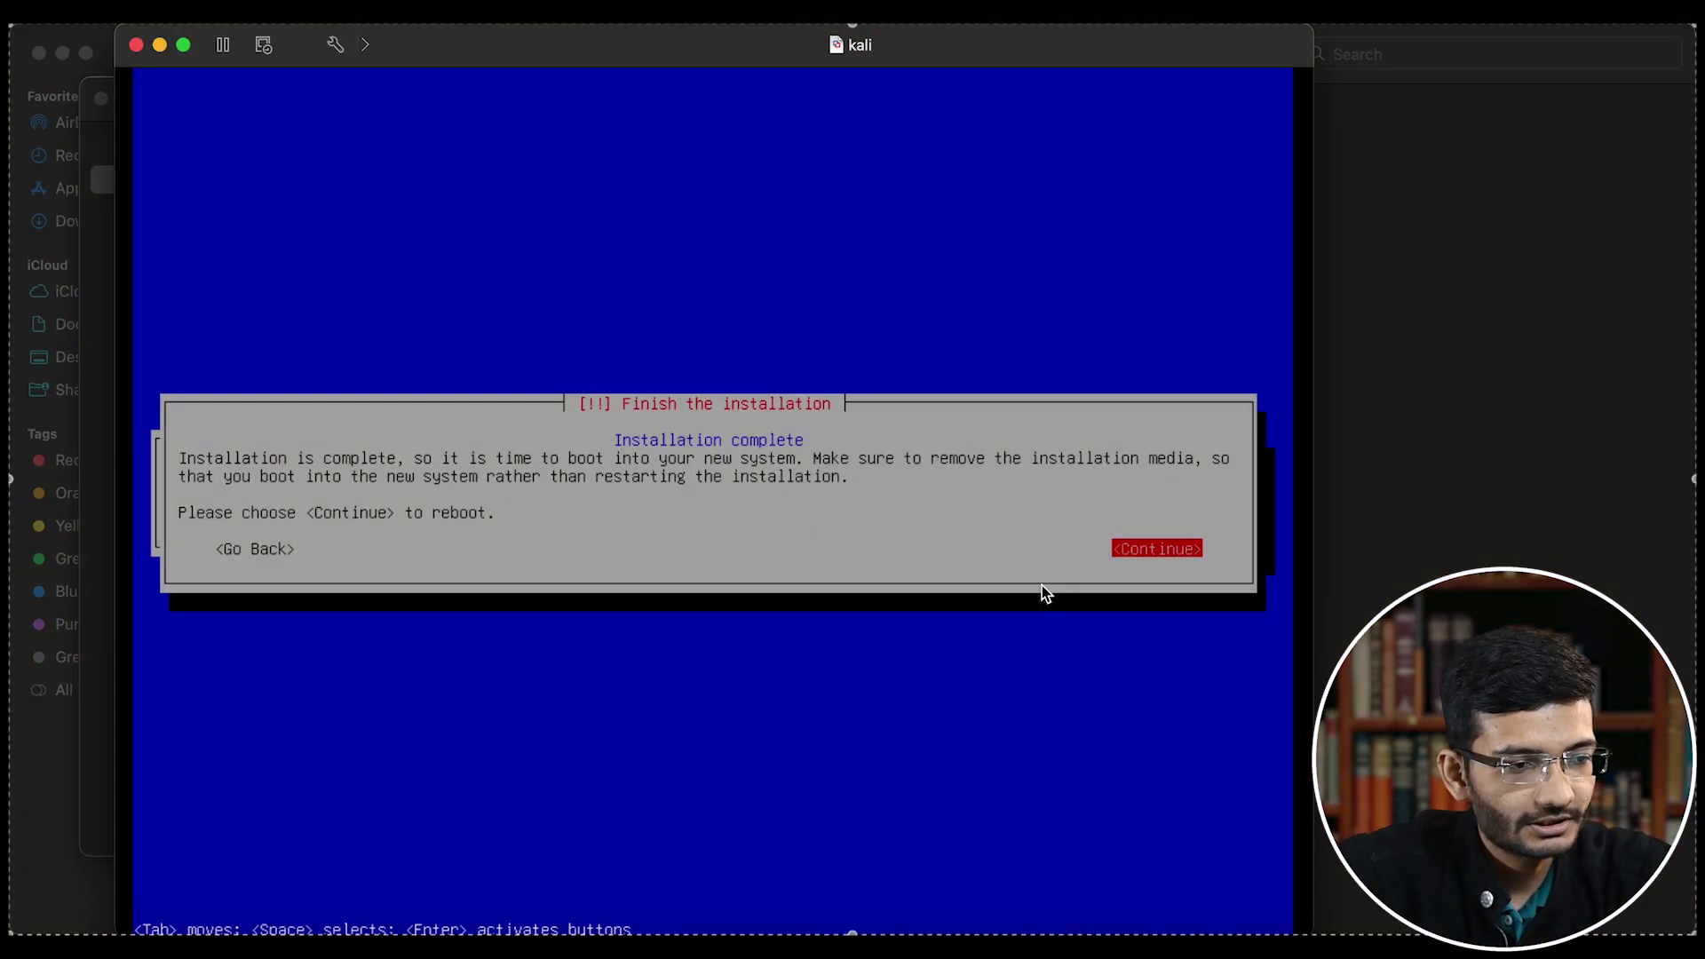
pyautogui.click(1042, 588)
pyautogui.press('Return')
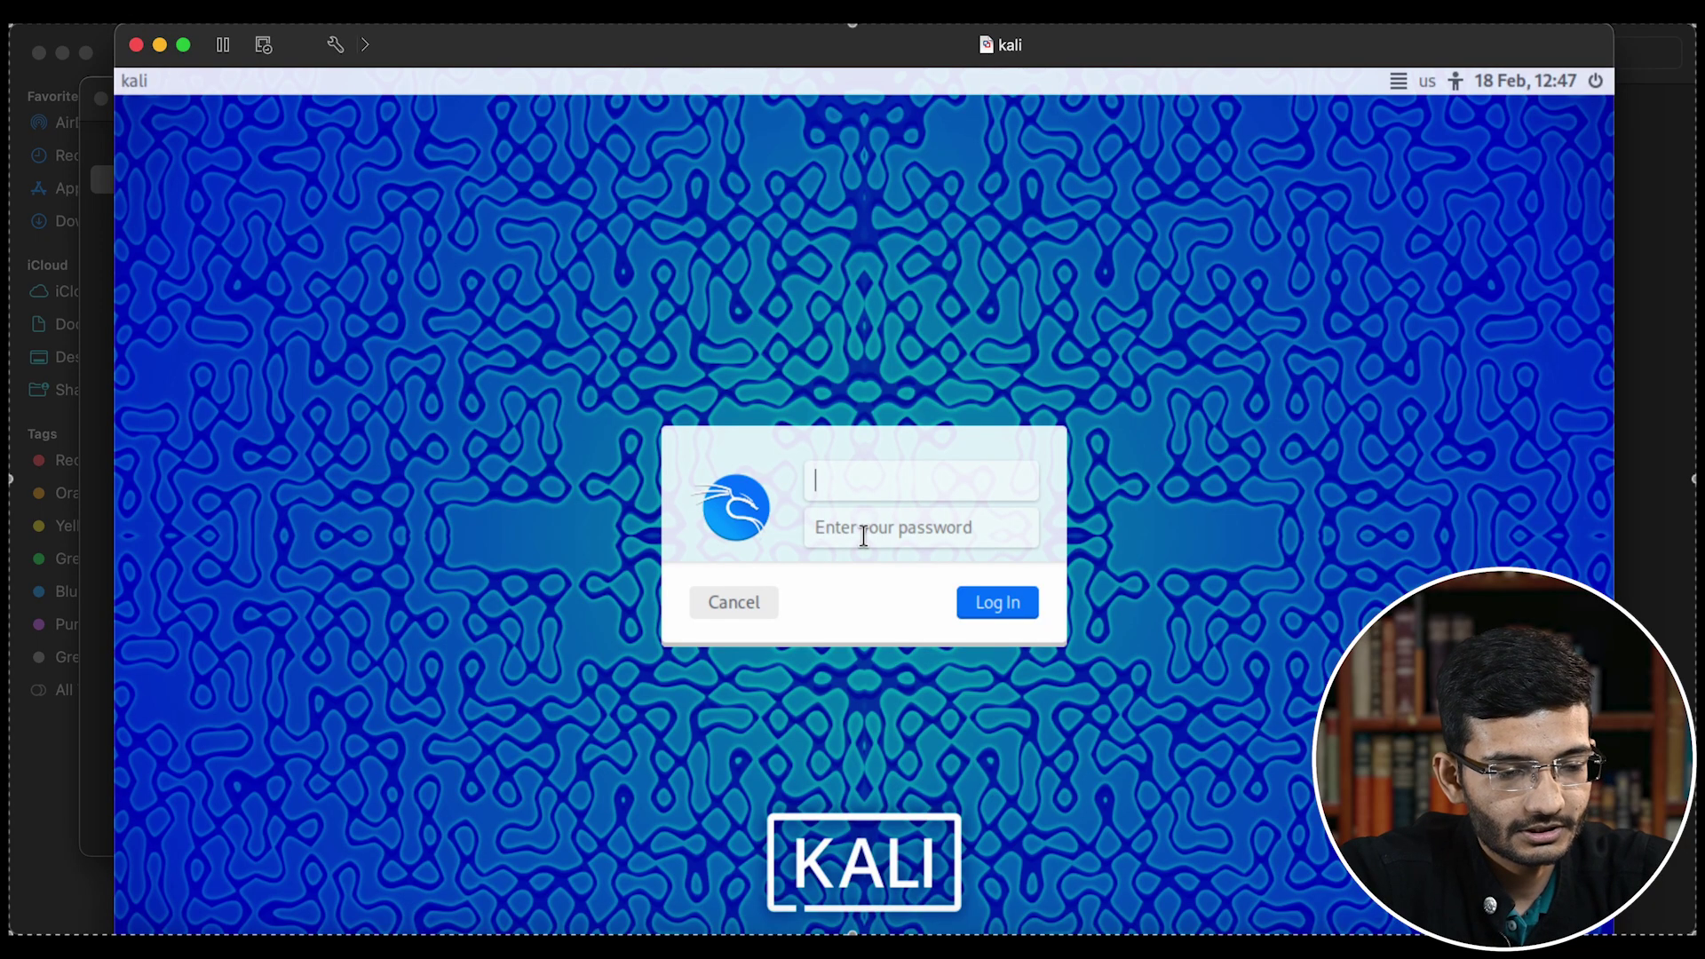
# Step: Log in as the kali user with the account password
pyautogui.write('kali')
pyautogui.press('Tab')
pyautogui.write('kali')
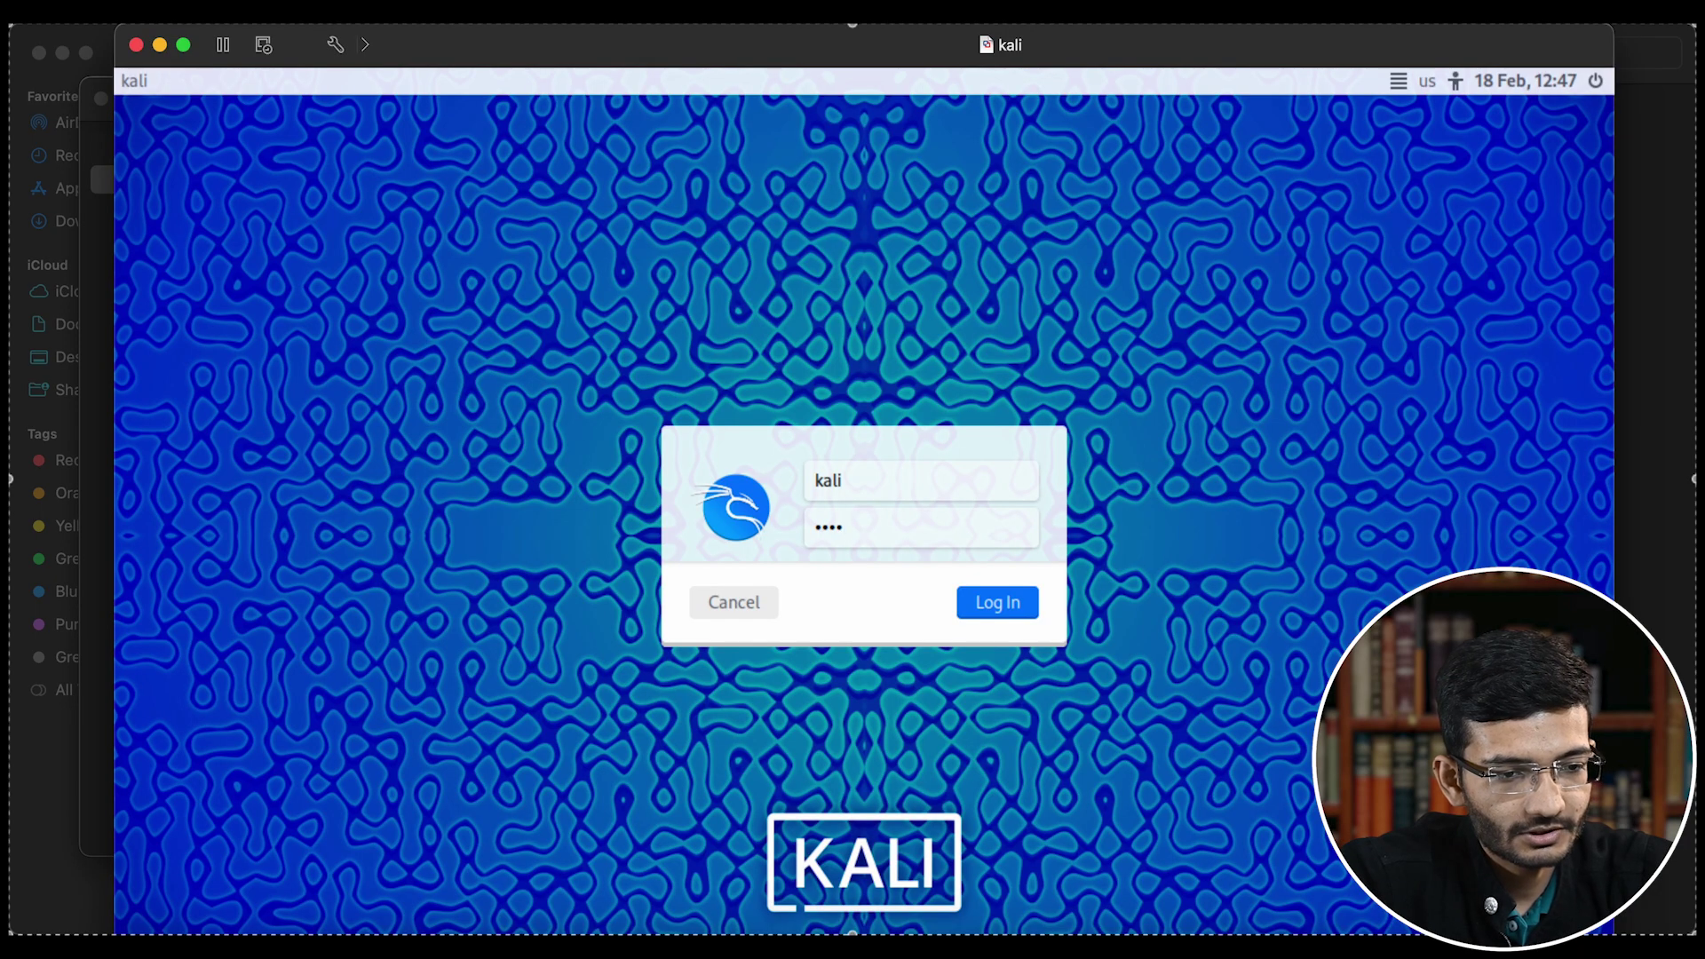
pyautogui.press('Return')
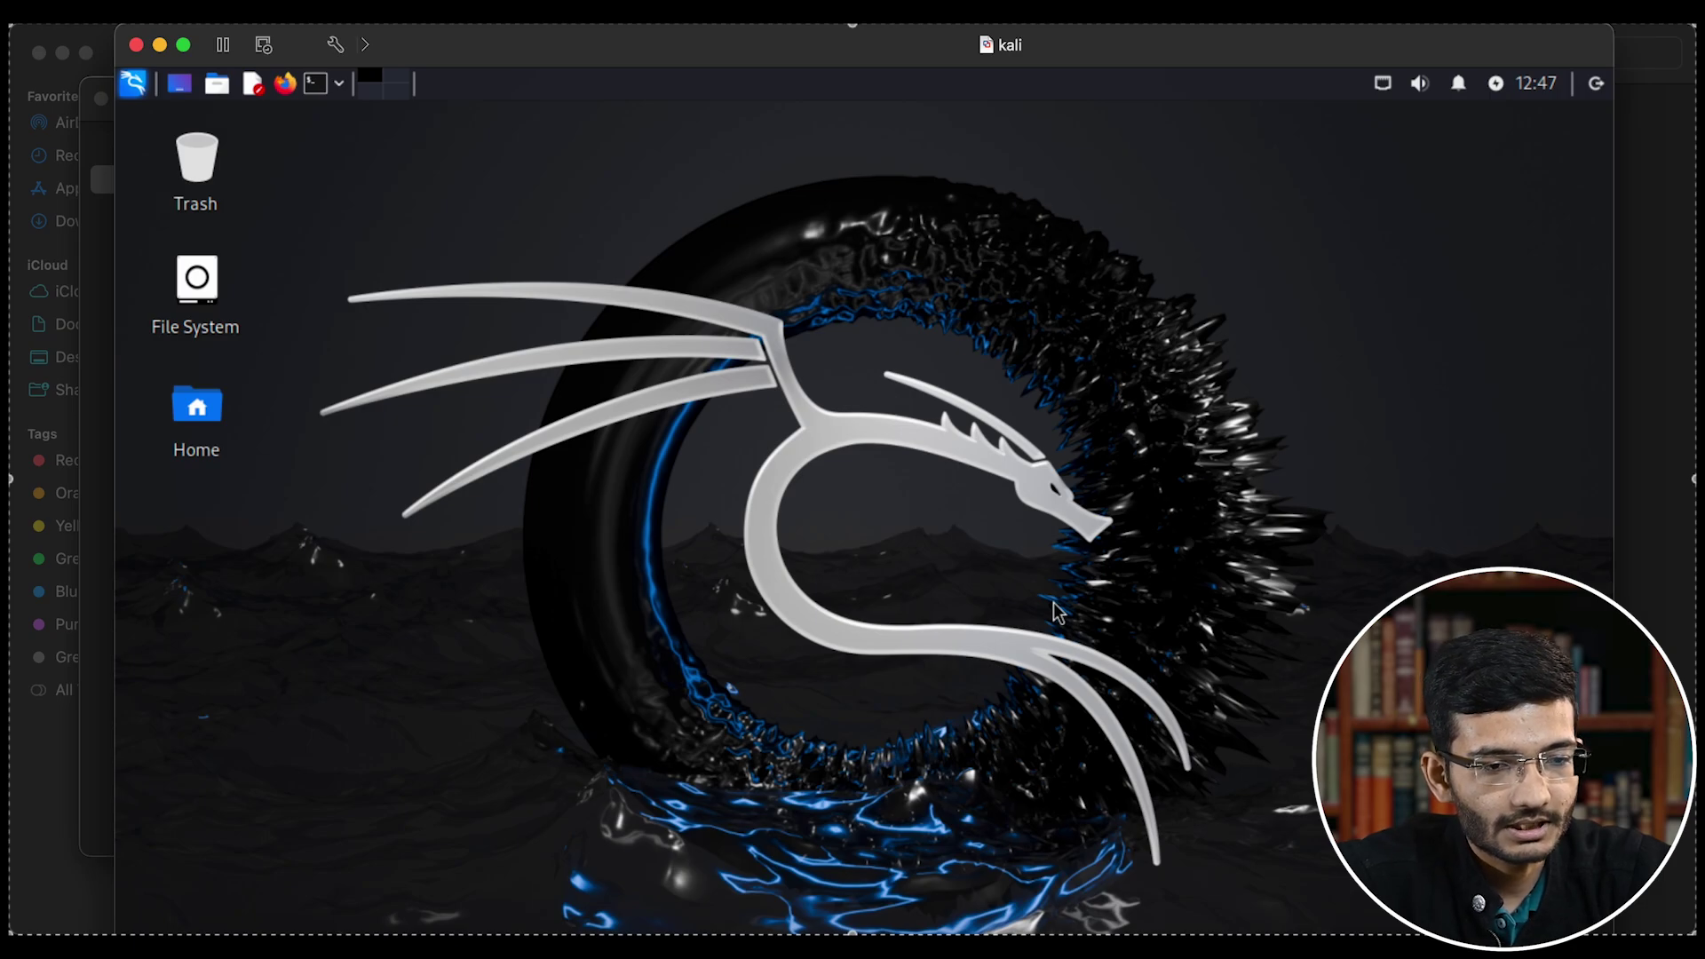
# Step: Set the dark wallpaper with the colourful Kali dragon logo via Desktop Settings
pyautogui.rightClick(1017, 430)
pyautogui.click(1154, 721)
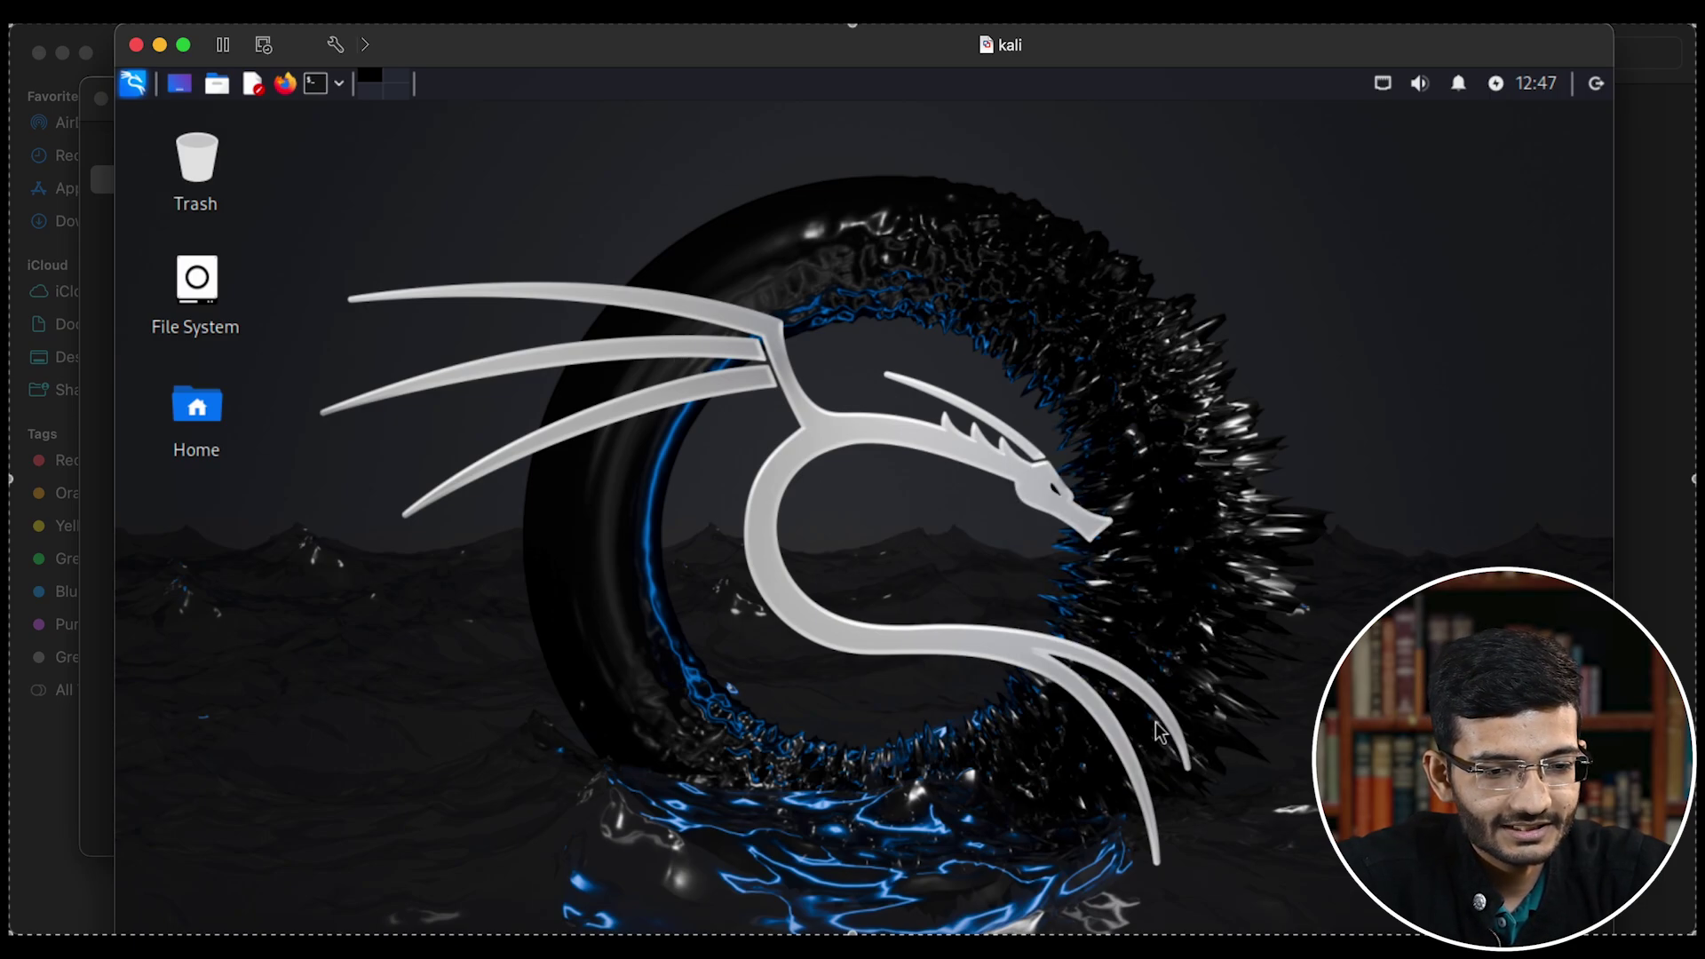
pyautogui.click(1042, 520)
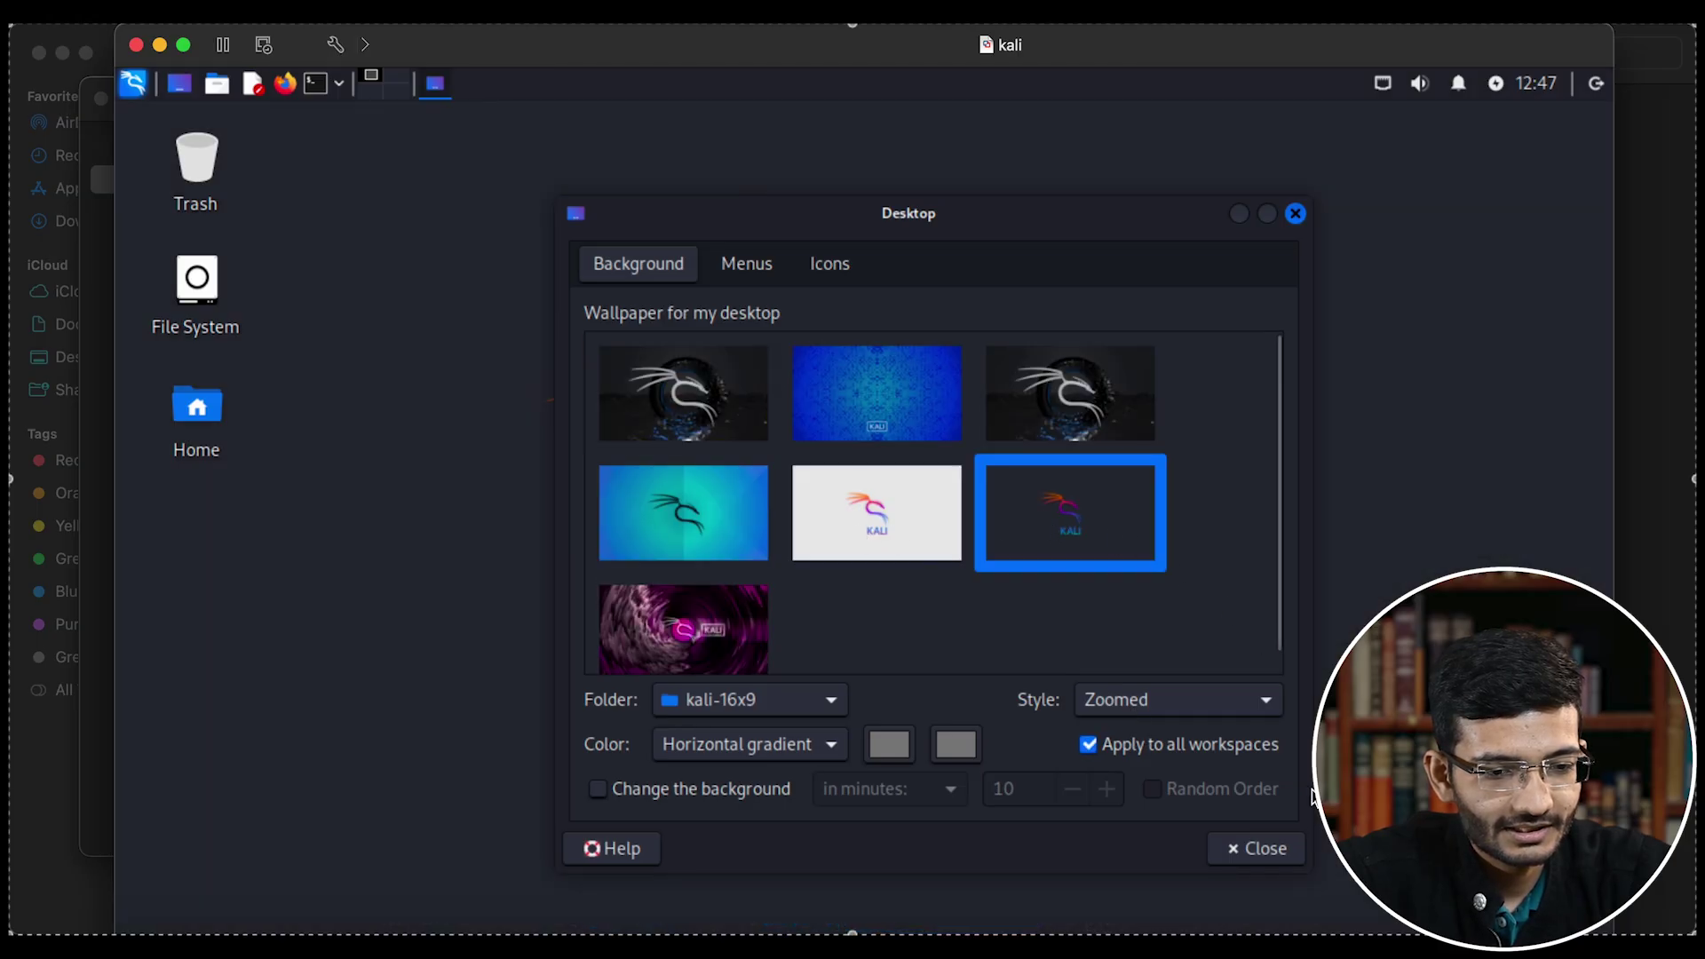
pyautogui.click(1272, 848)
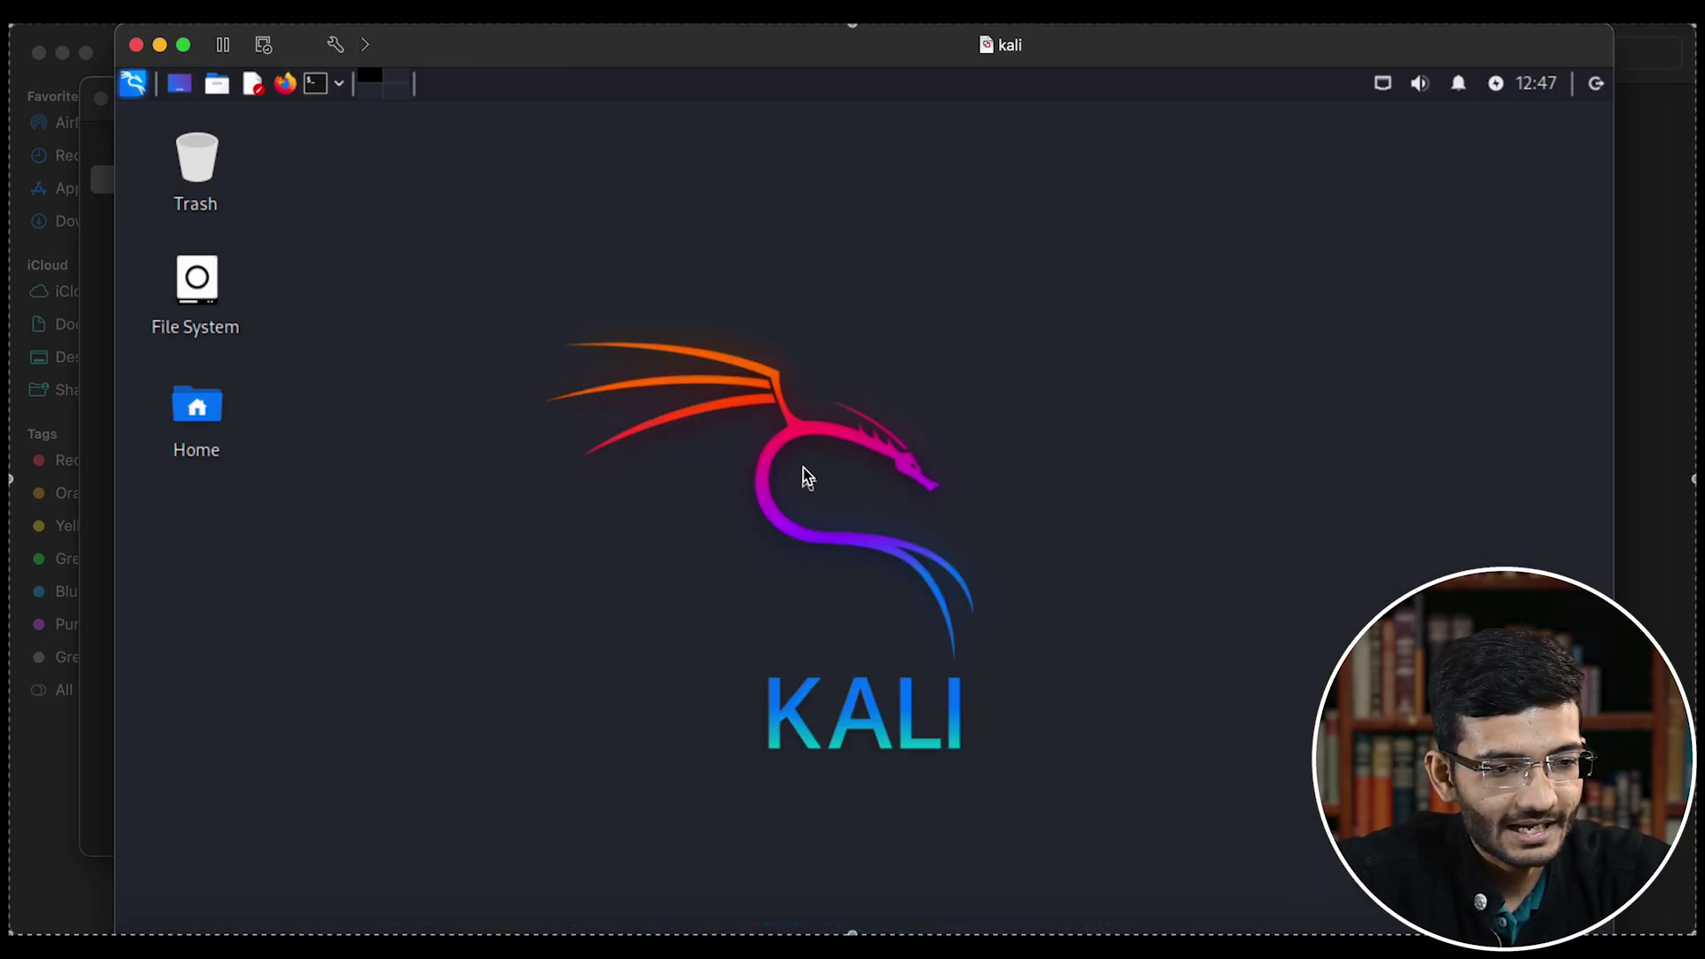